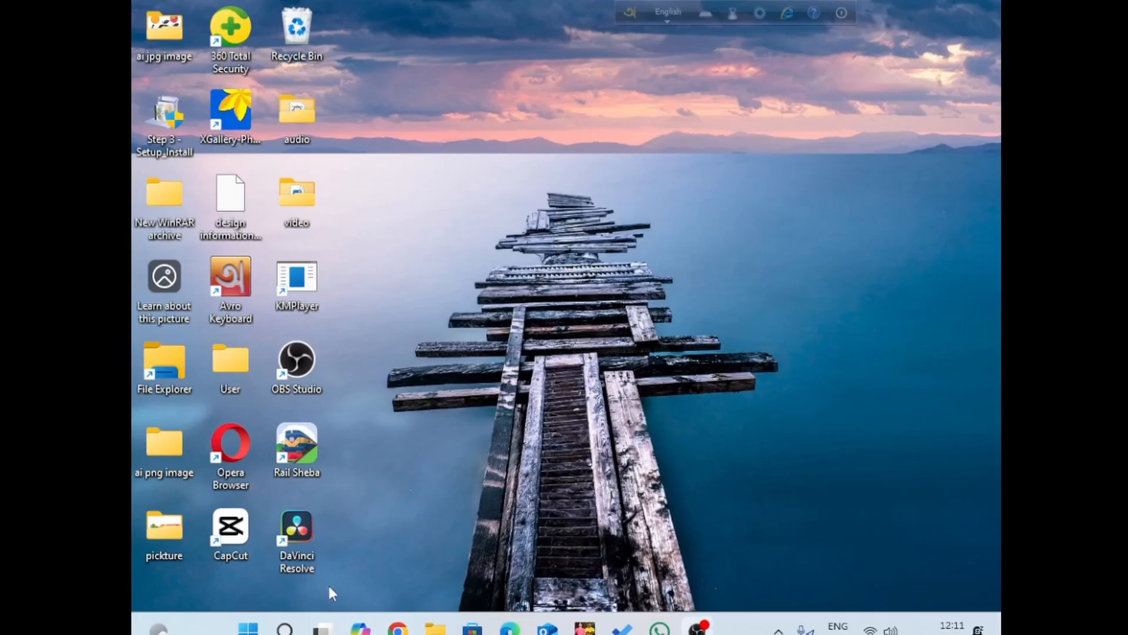
Step: Launch Adobe Photoshop 2023 from the list of installed apps
click(249, 627)
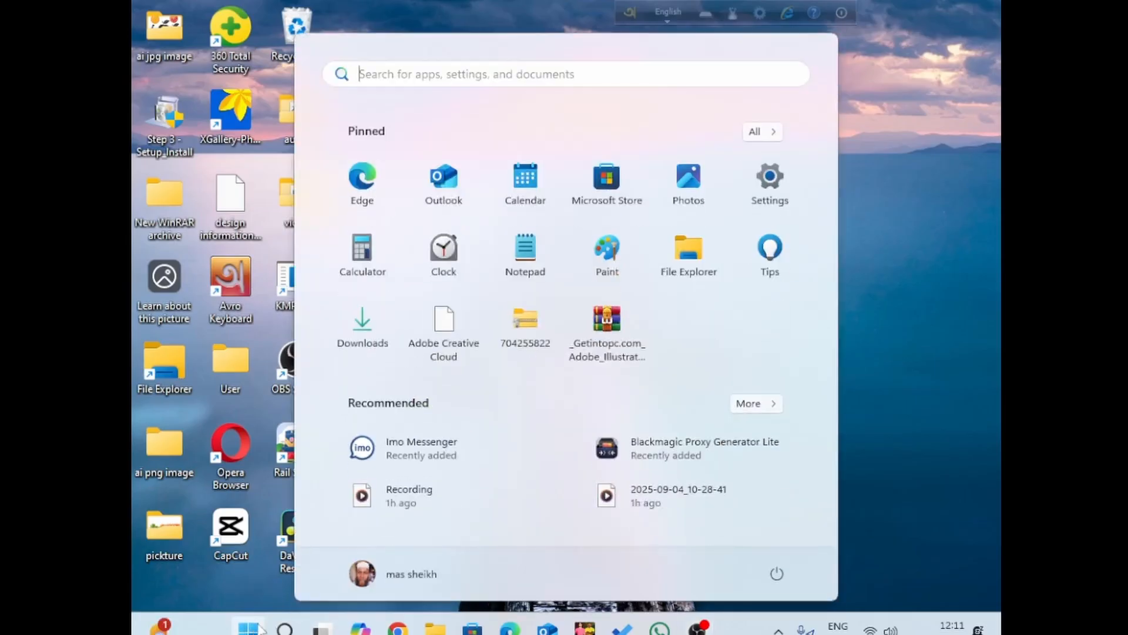
click(756, 136)
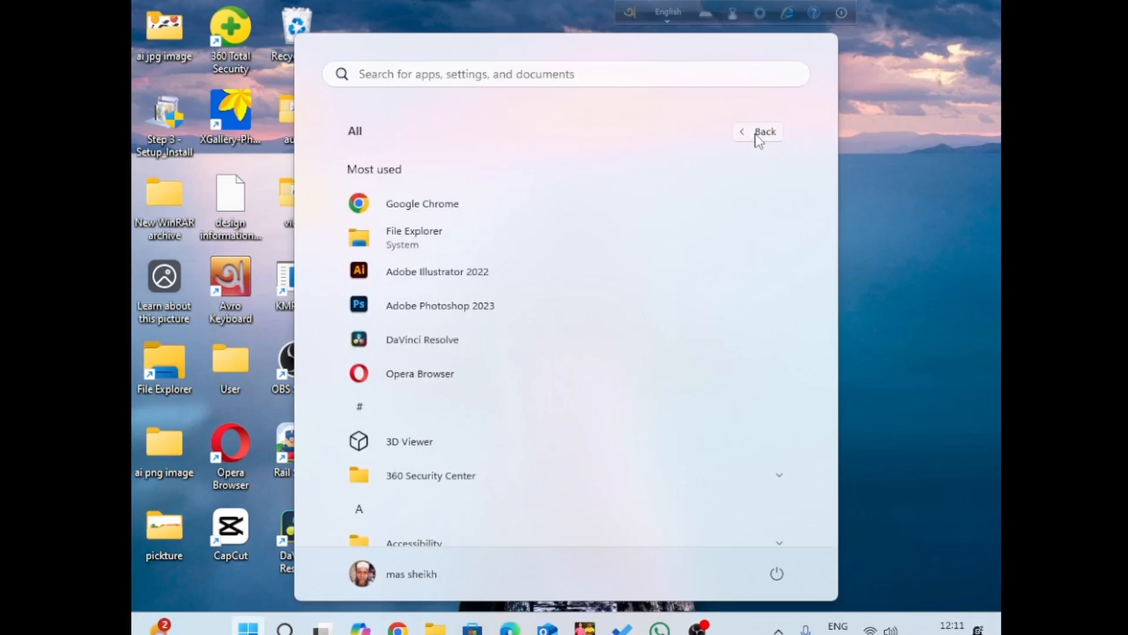
click(432, 304)
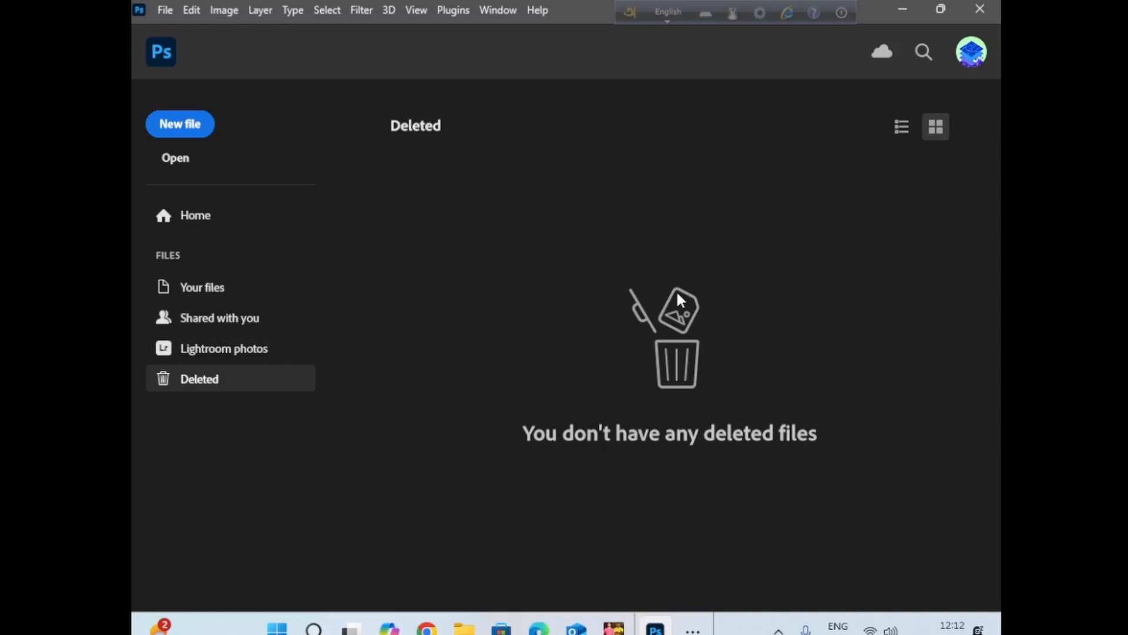
Step: Create a new 3000 x 3000 pixel document at 72 pixels/inch in 8-bit RGB Color with a white background
click(171, 128)
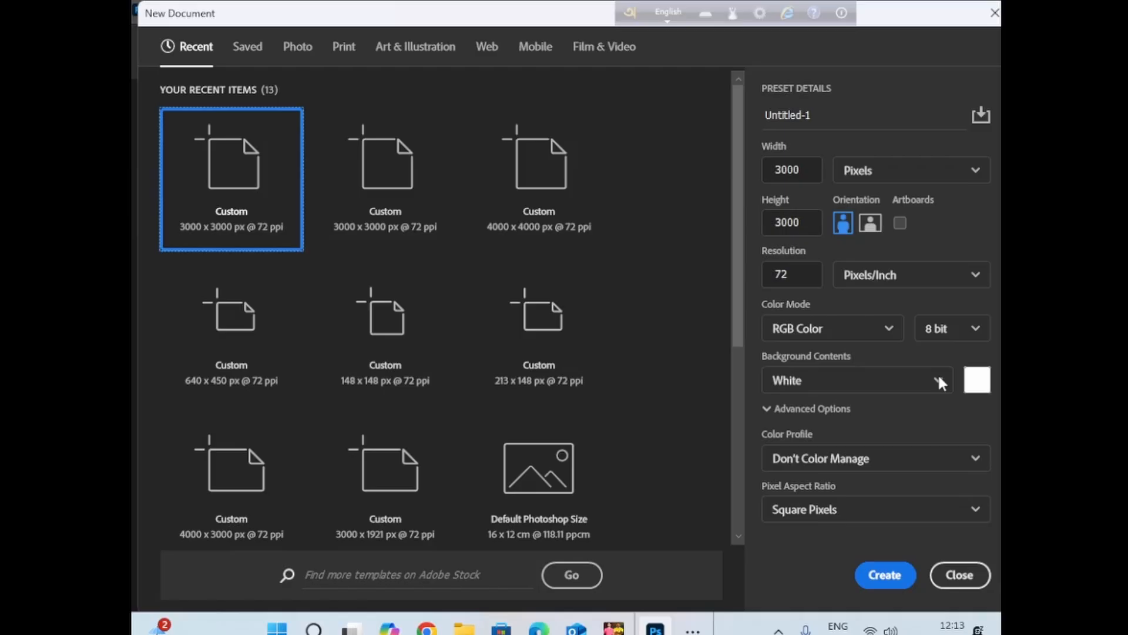
click(887, 578)
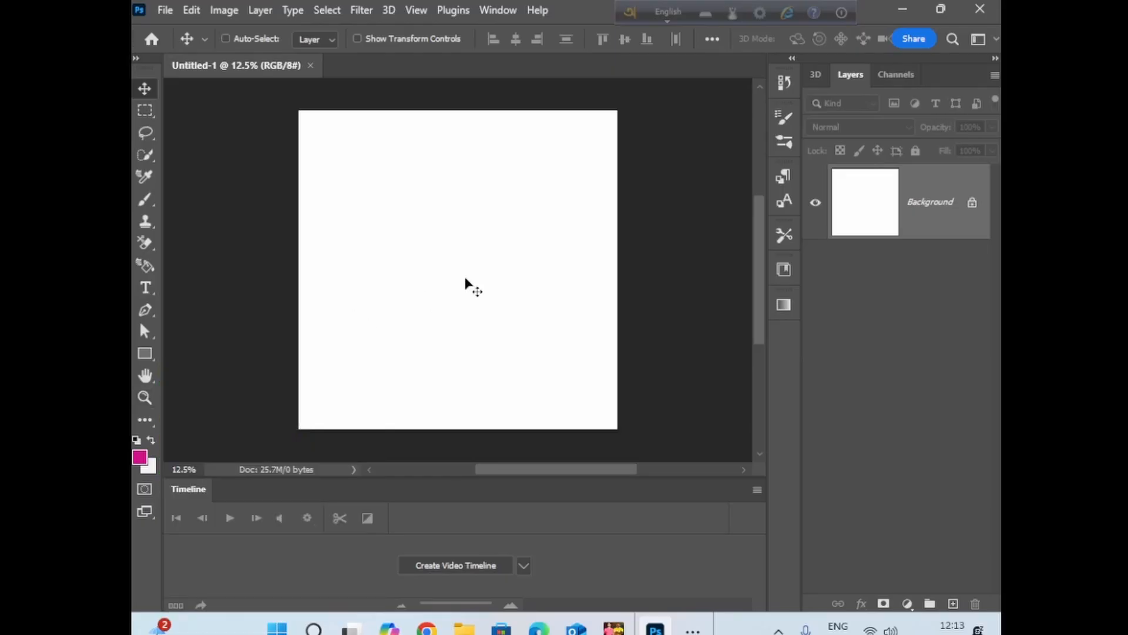
double_click(156, 400)
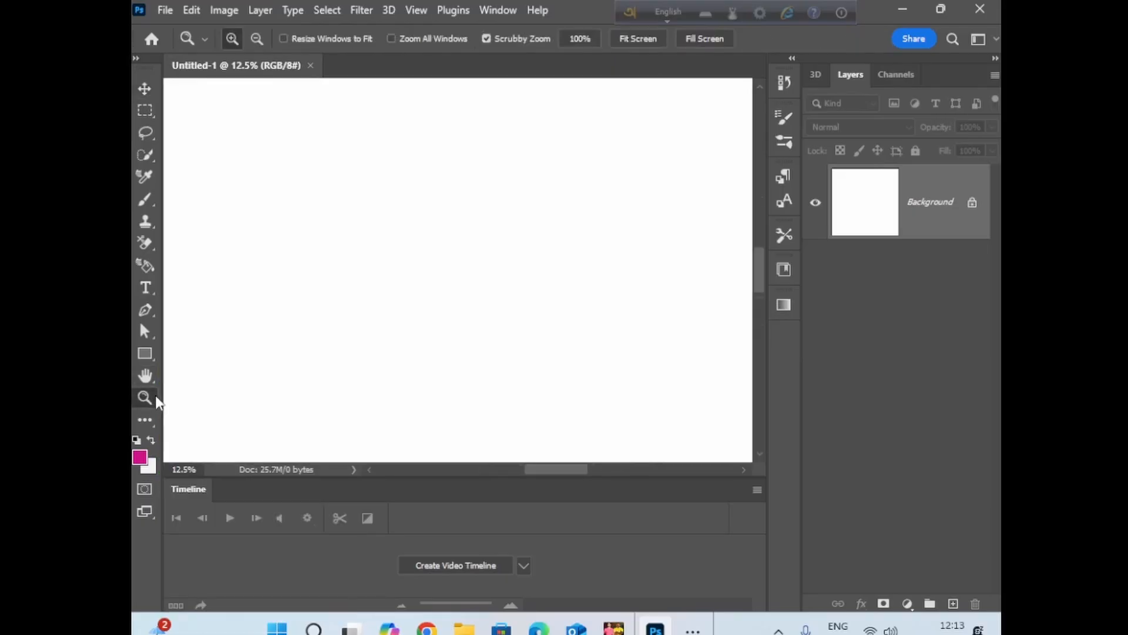
click(151, 92)
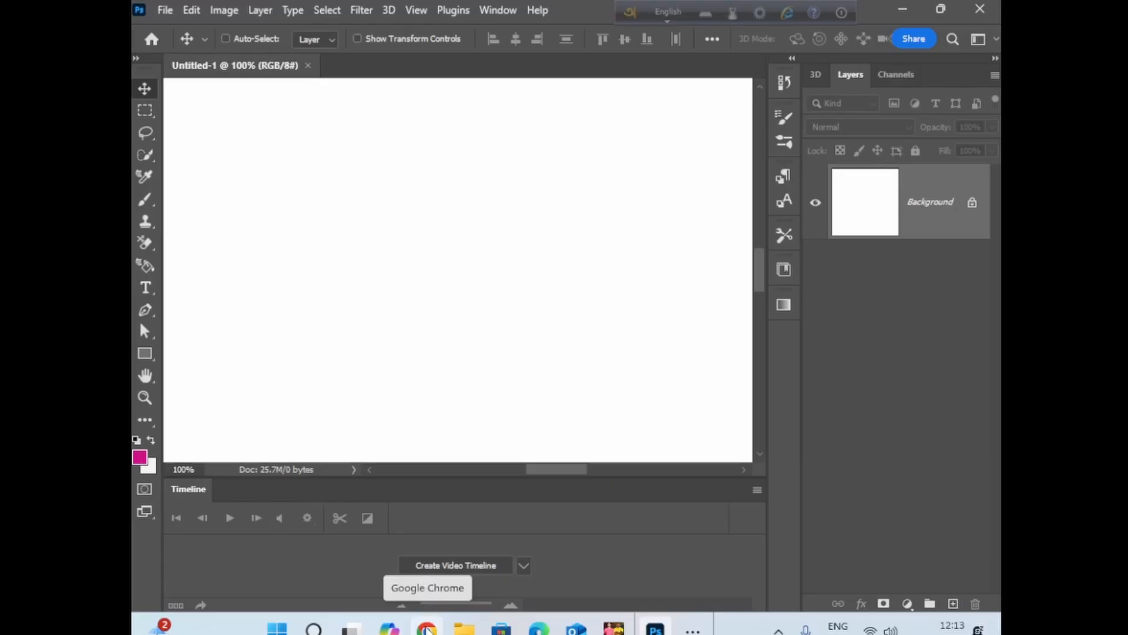
click(427, 629)
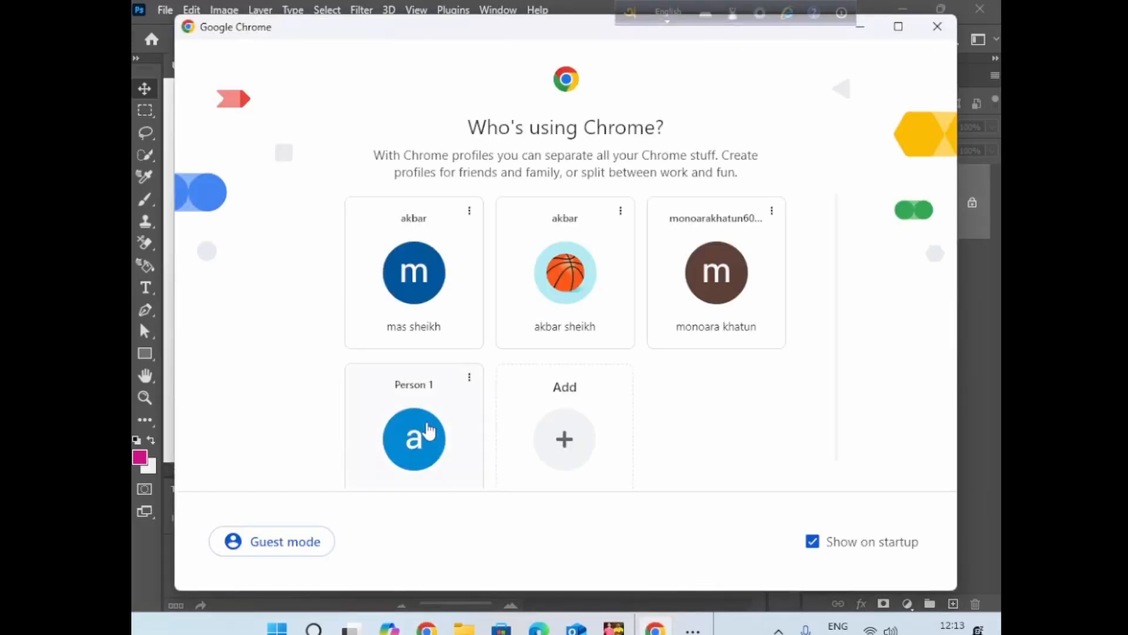
click(429, 432)
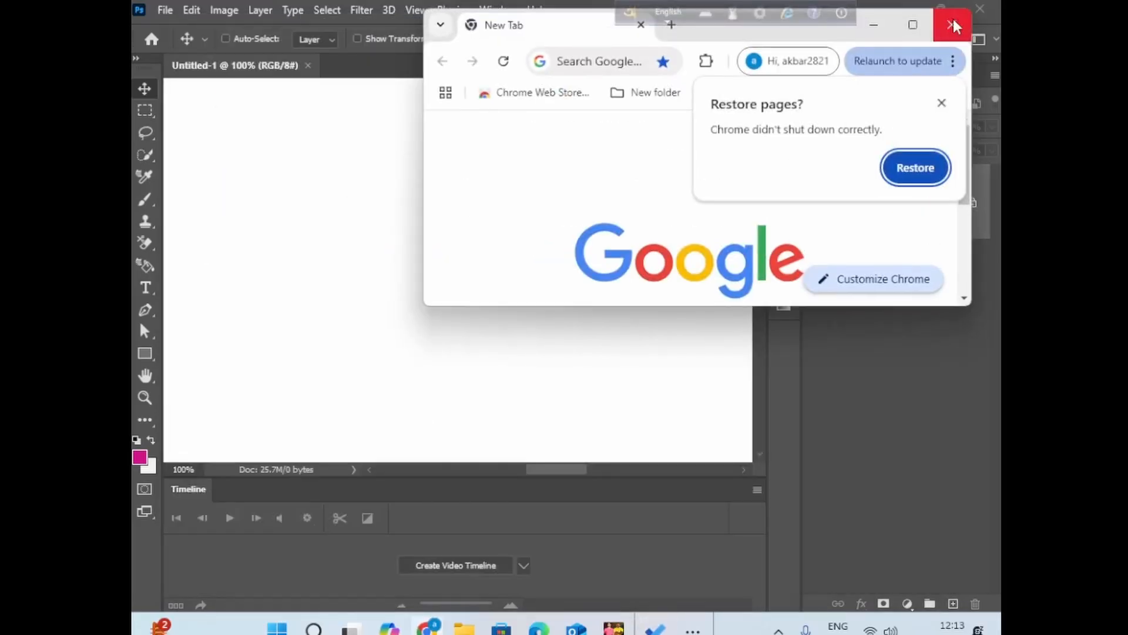
click(952, 24)
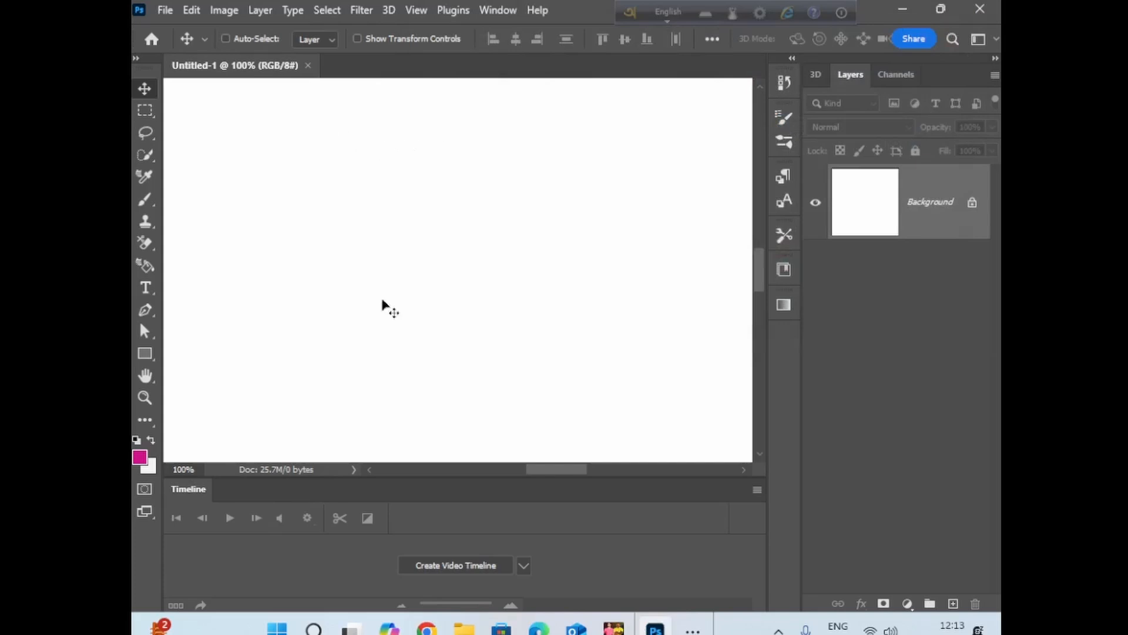
Step: Switch to Google Chrome with the Person 1 profile, maximize its window and run a Google search for "carrot picture"
click(427, 629)
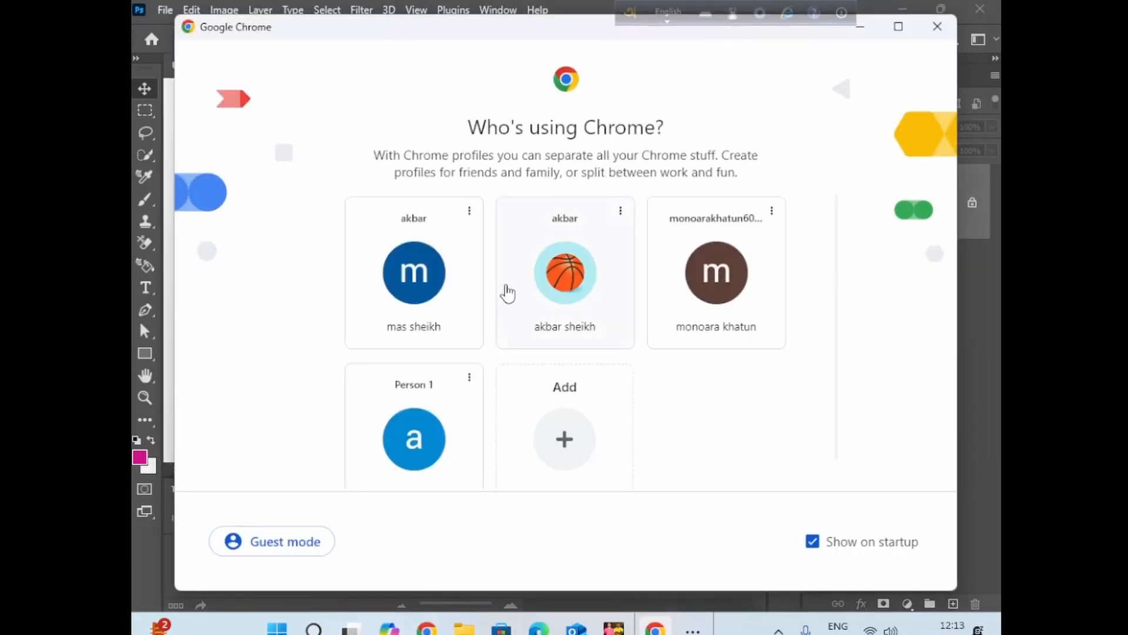
click(429, 446)
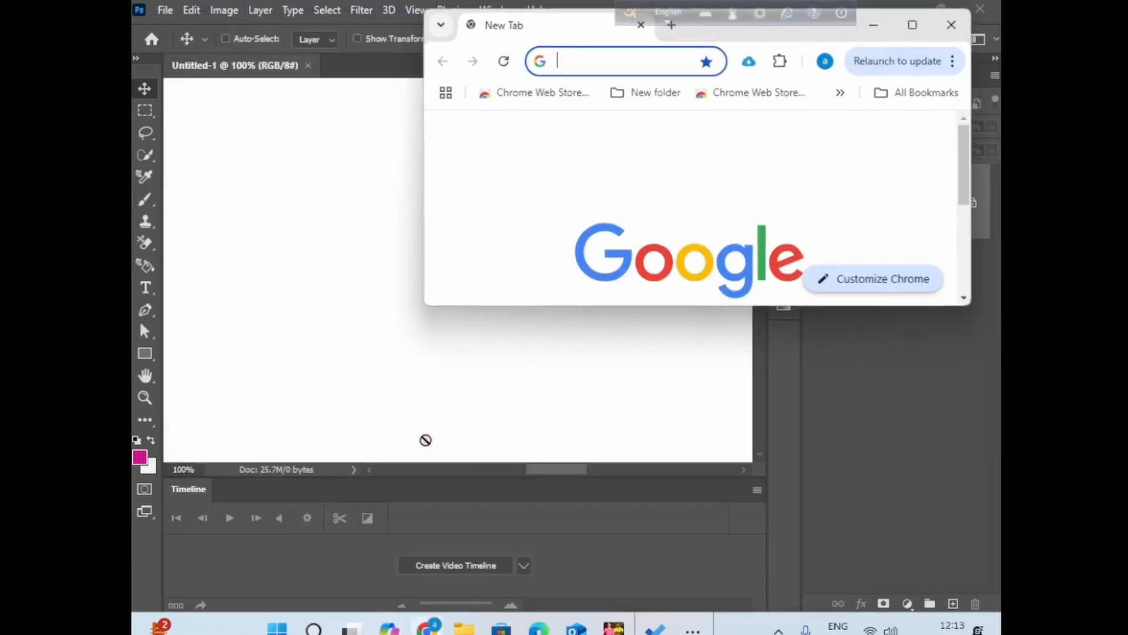
click(912, 25)
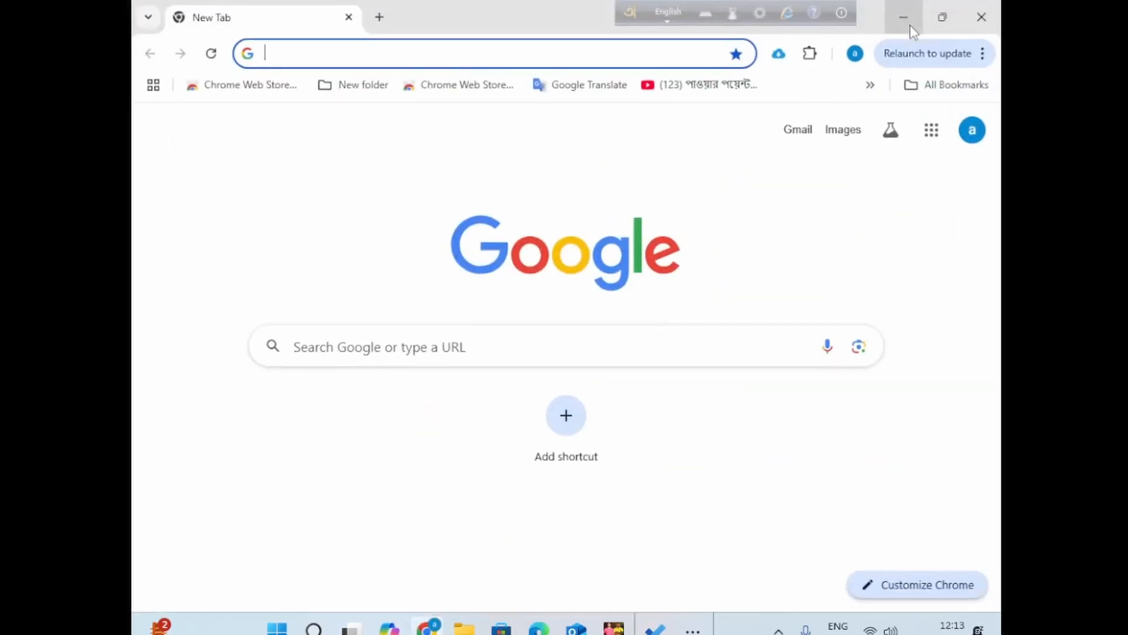
click(280, 50)
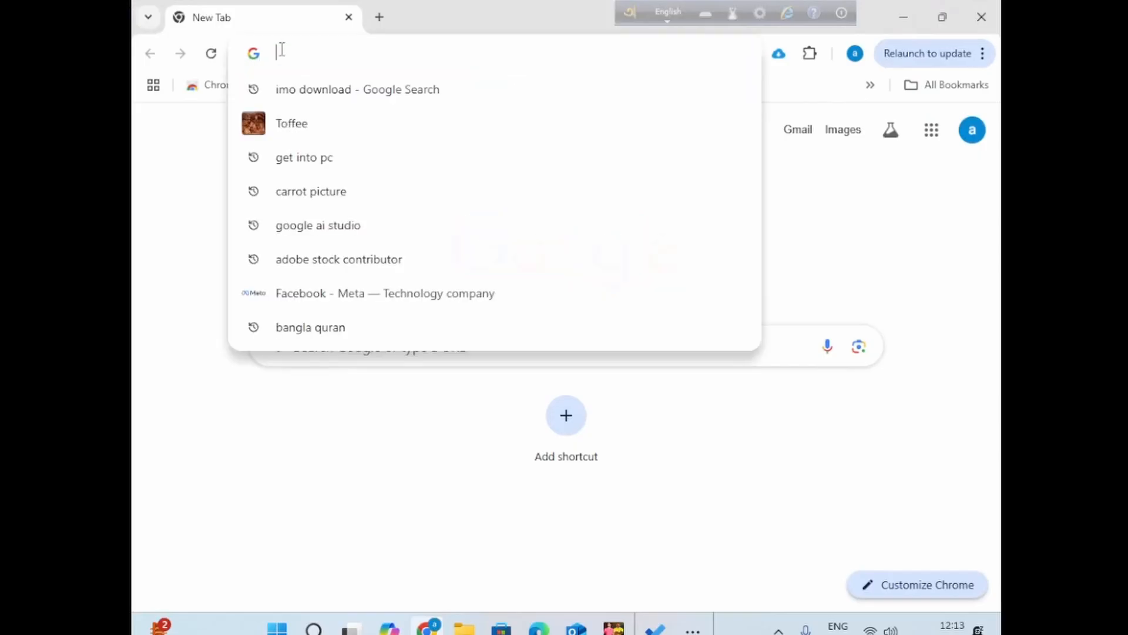
click(314, 194)
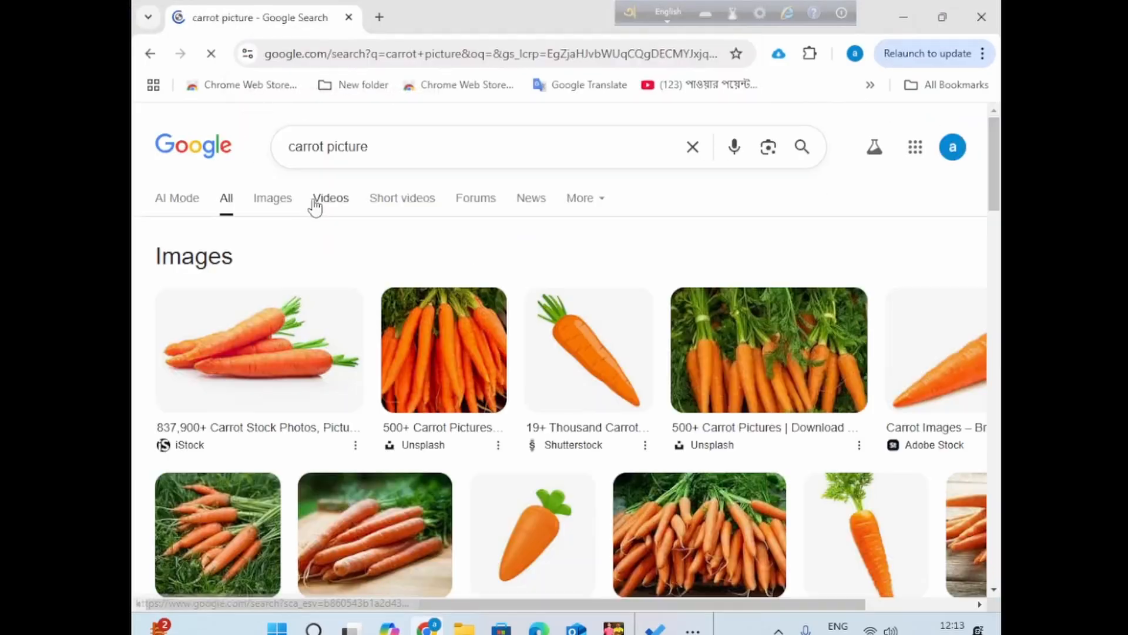
Step: Look through the image and web results of the carrot picture search for a suitable carrot photo
scroll(575, 281, down, 3)
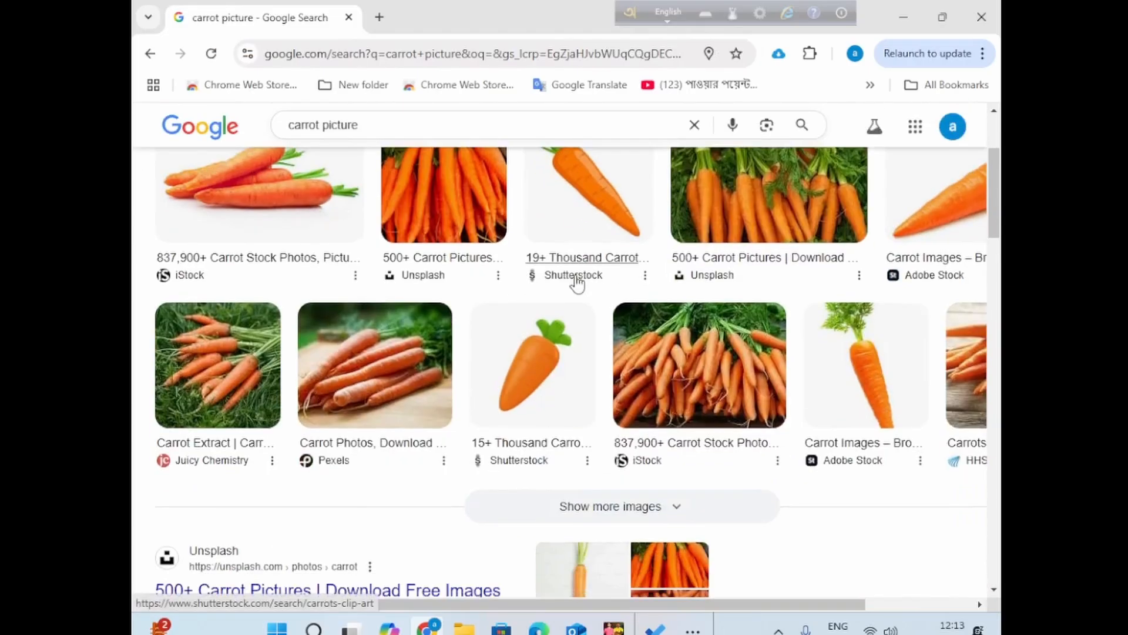
scroll(575, 285, down, 5)
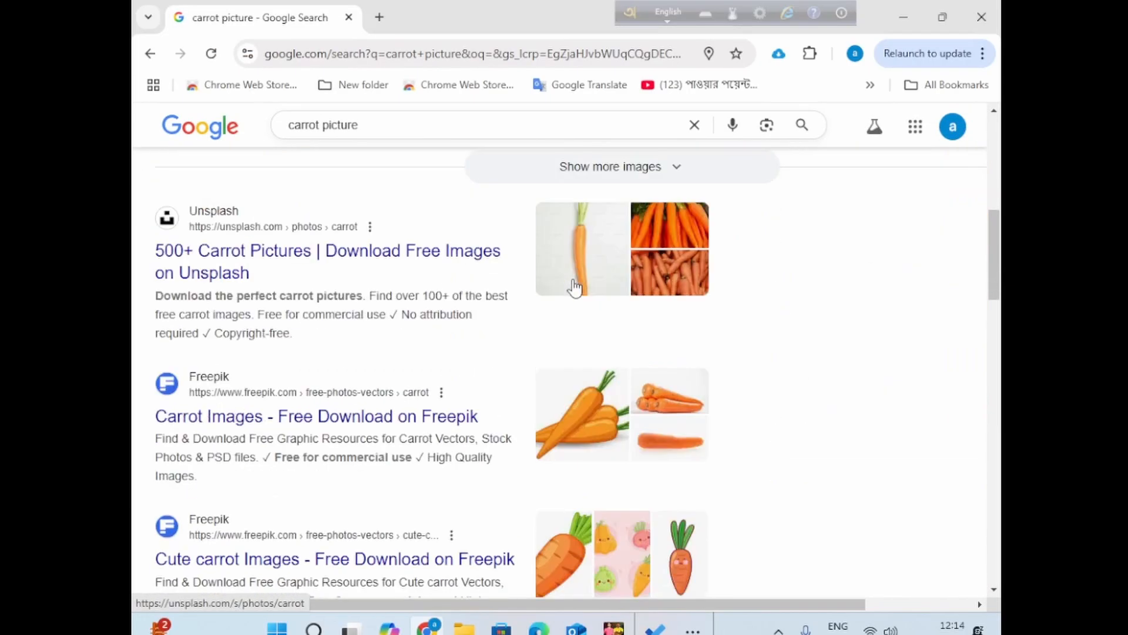
scroll(575, 288, down, 10)
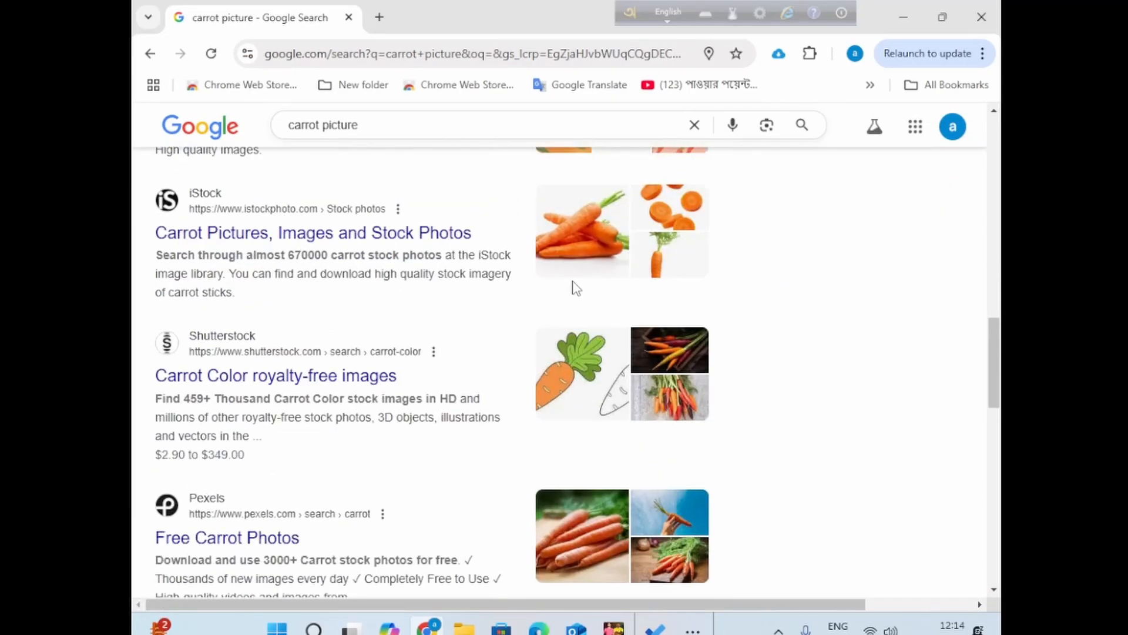
scroll(575, 287, down, 6)
scroll(575, 288, down, 3)
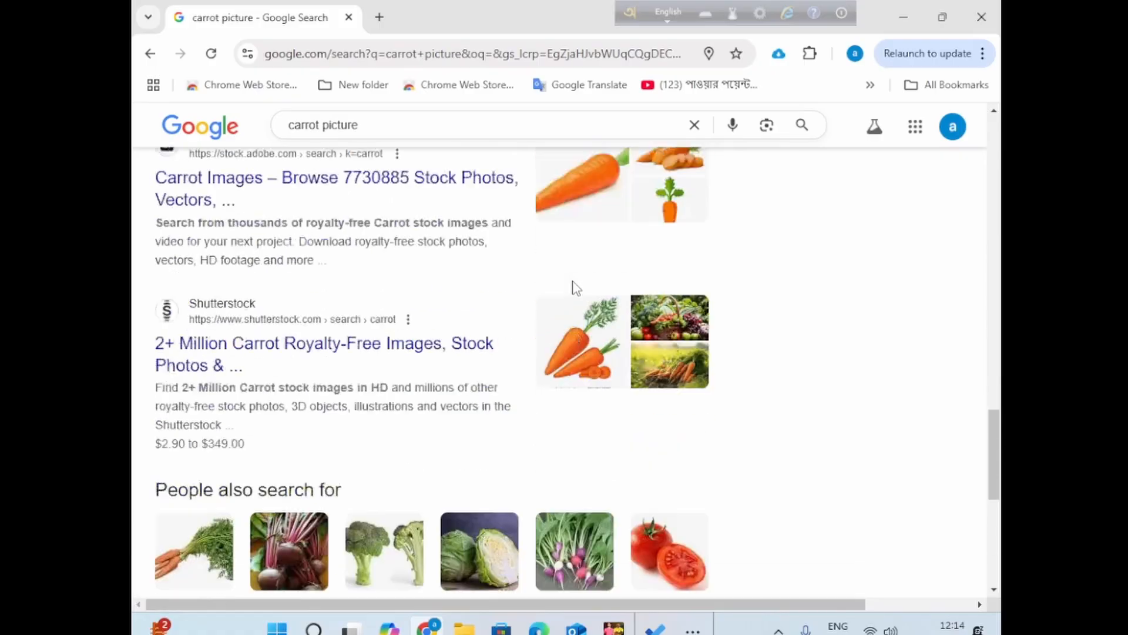
scroll(575, 288, down, 5)
scroll(575, 288, up, 12)
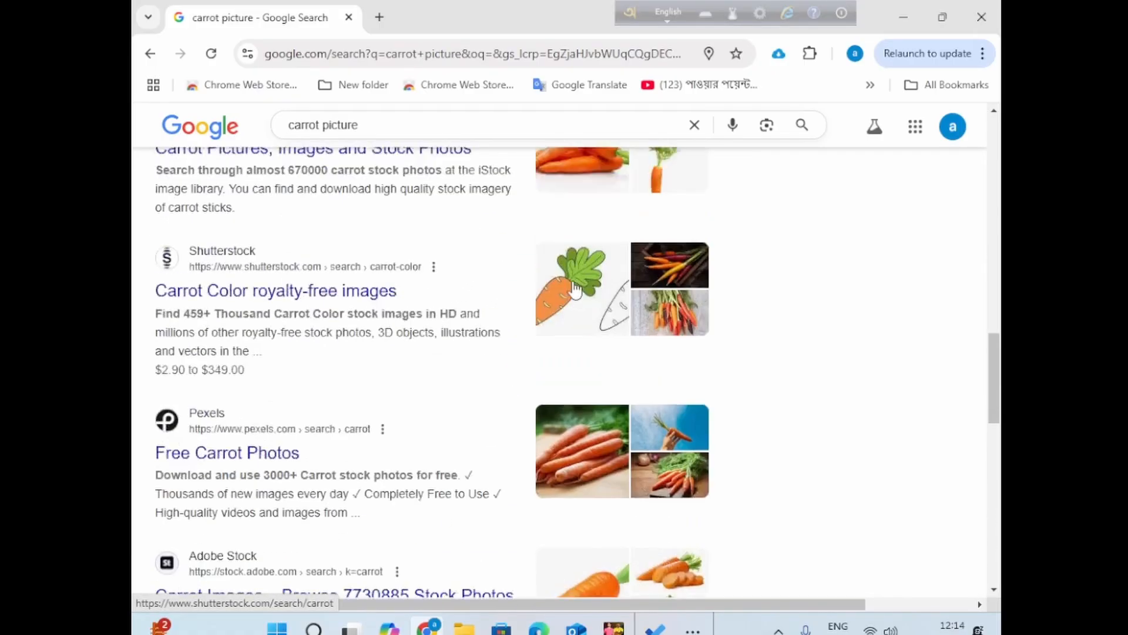
scroll(575, 288, up, 15)
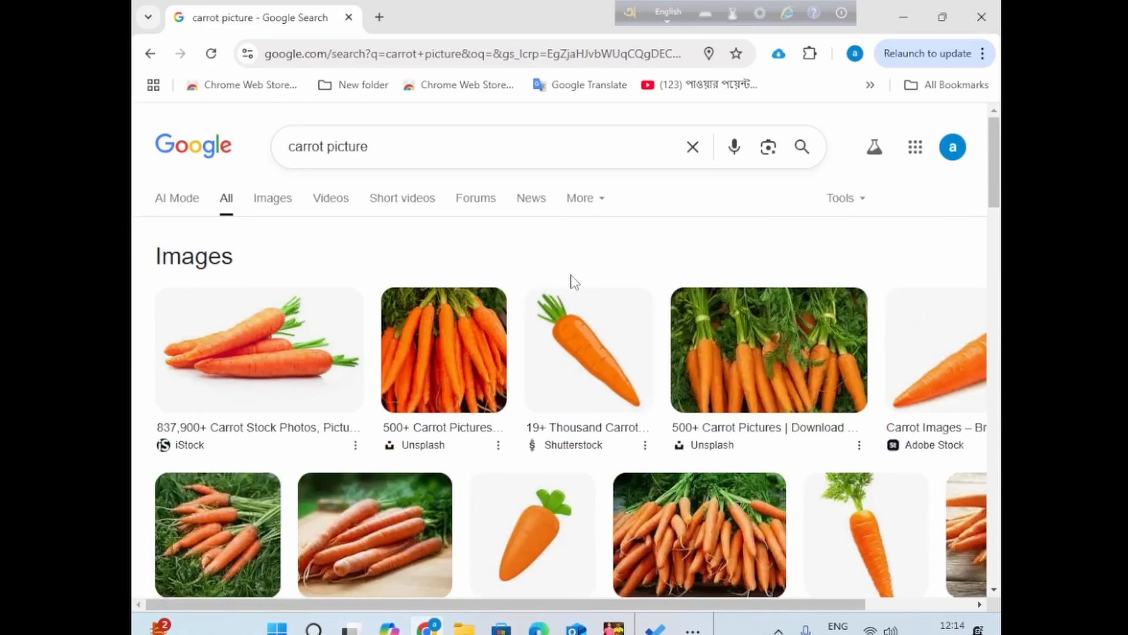
scroll(574, 282, down, 4)
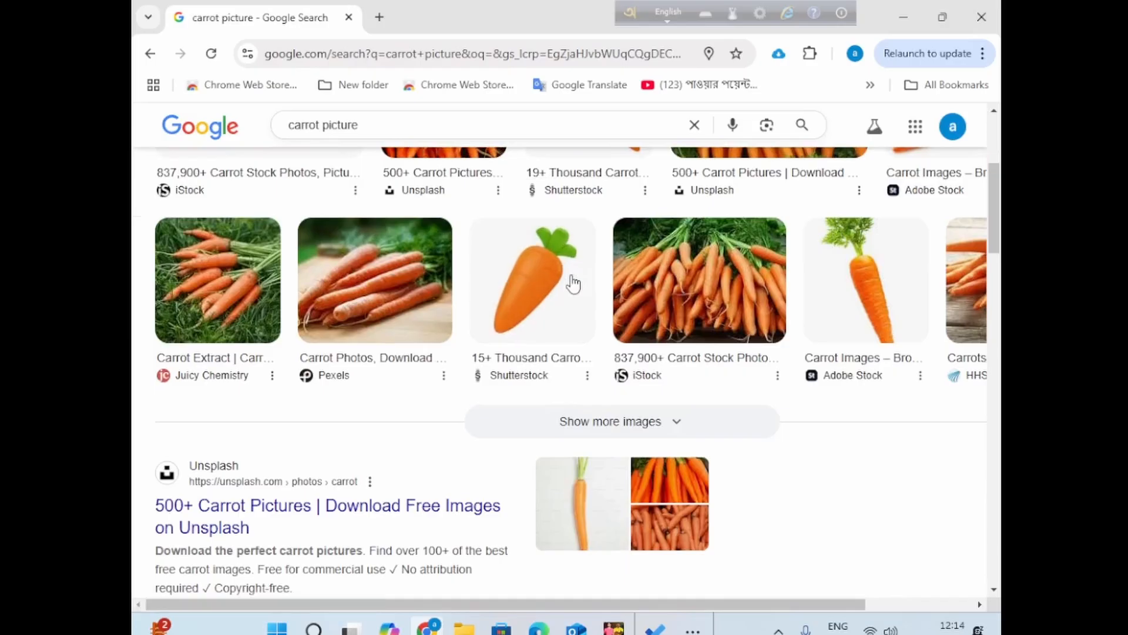
Step: Browse the carrot photos on the Unsplash result page and return to the Google search results
click(233, 517)
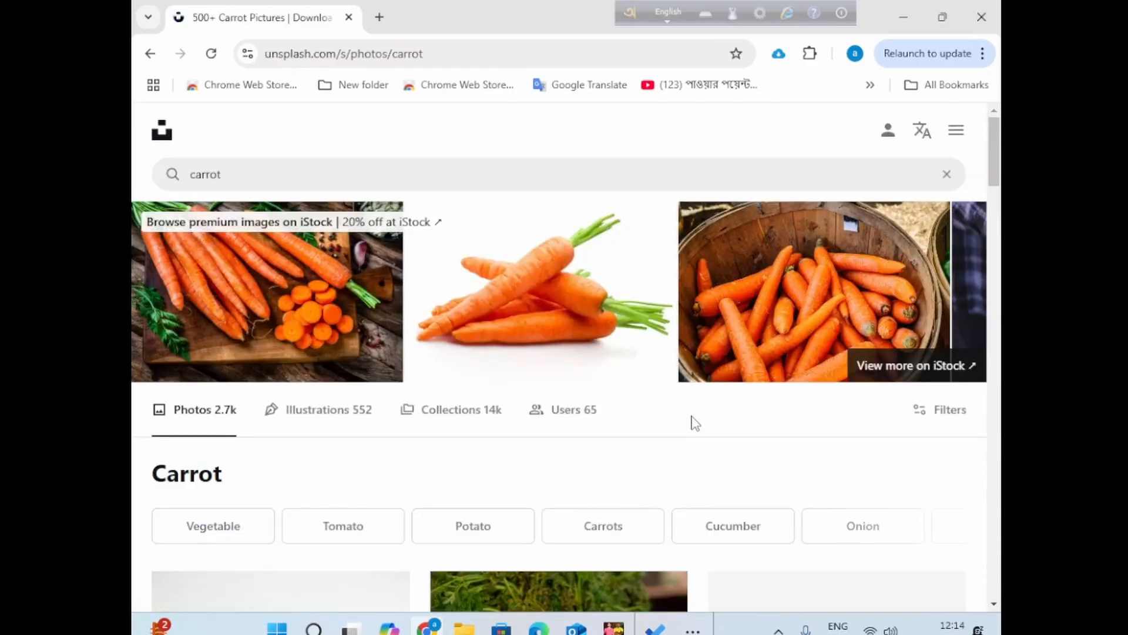
scroll(703, 422, down, 3)
scroll(703, 422, down, 10)
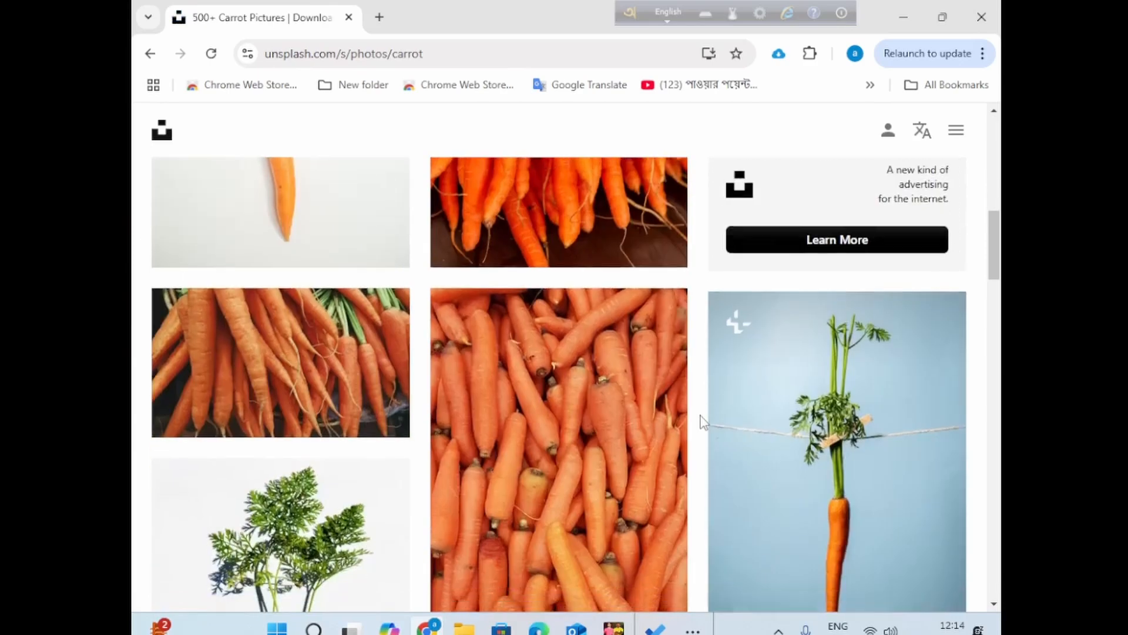
scroll(704, 422, down, 15)
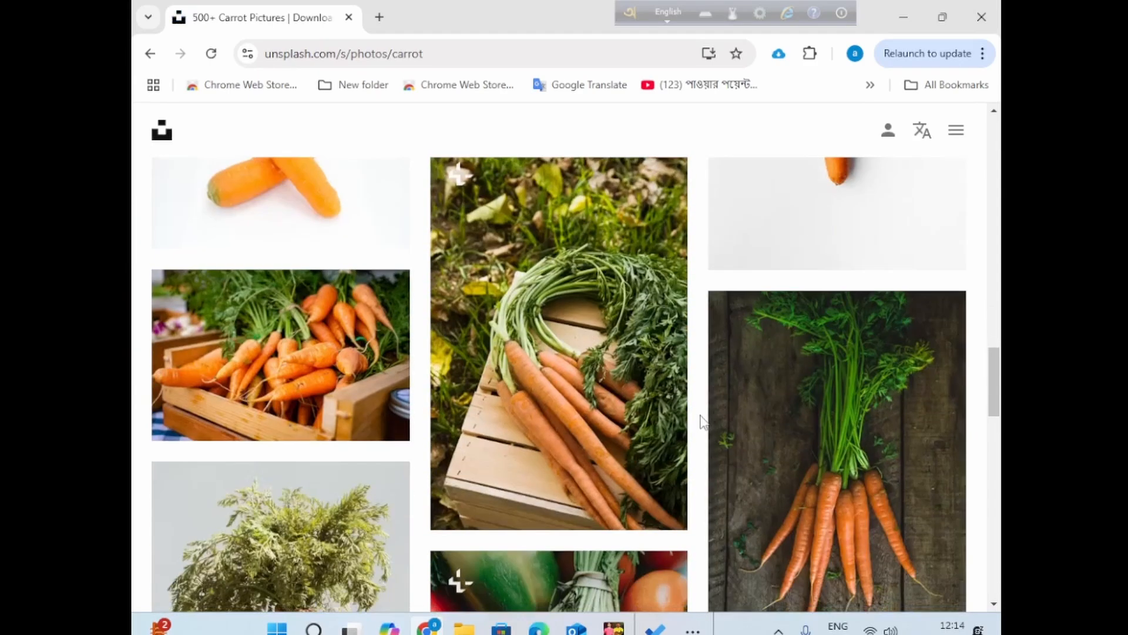
scroll(702, 422, down, 10)
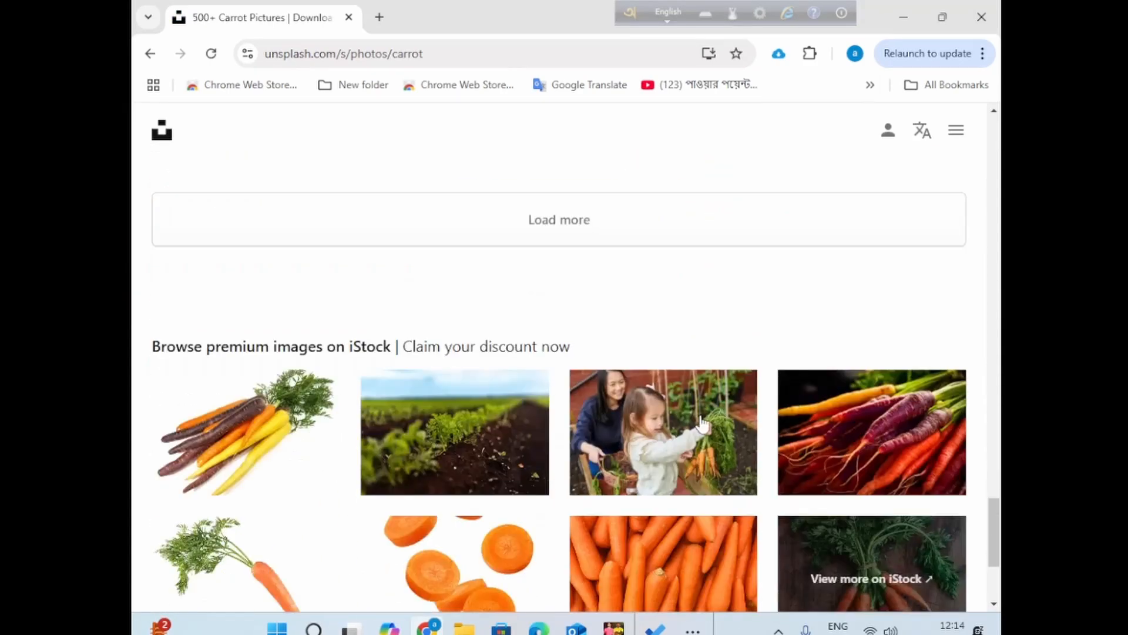
scroll(704, 422, up, 20)
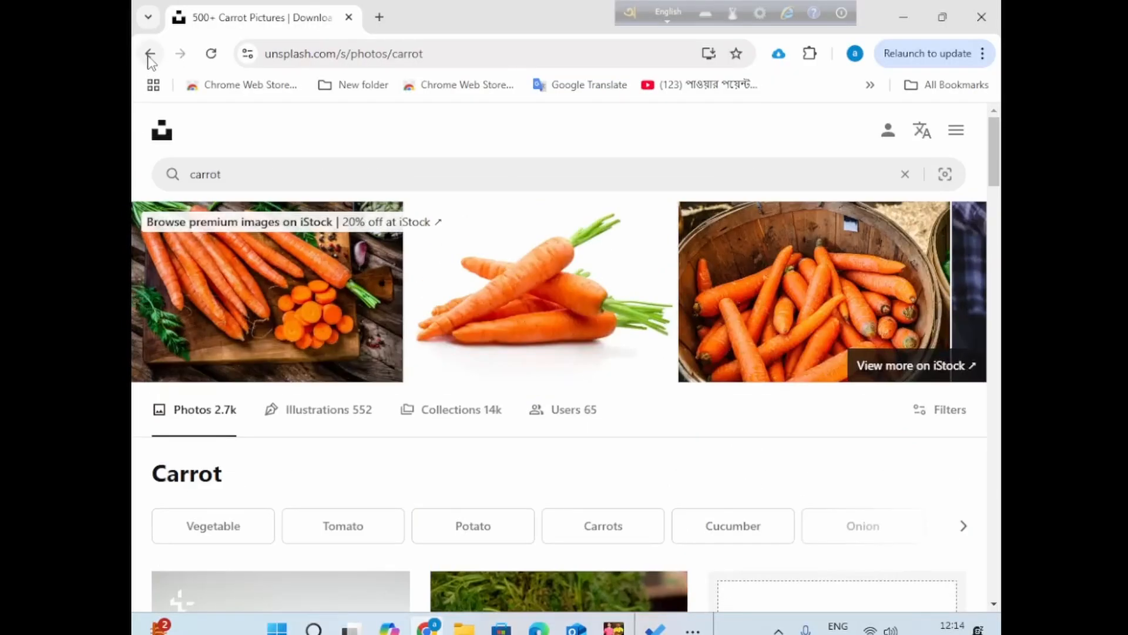
click(150, 54)
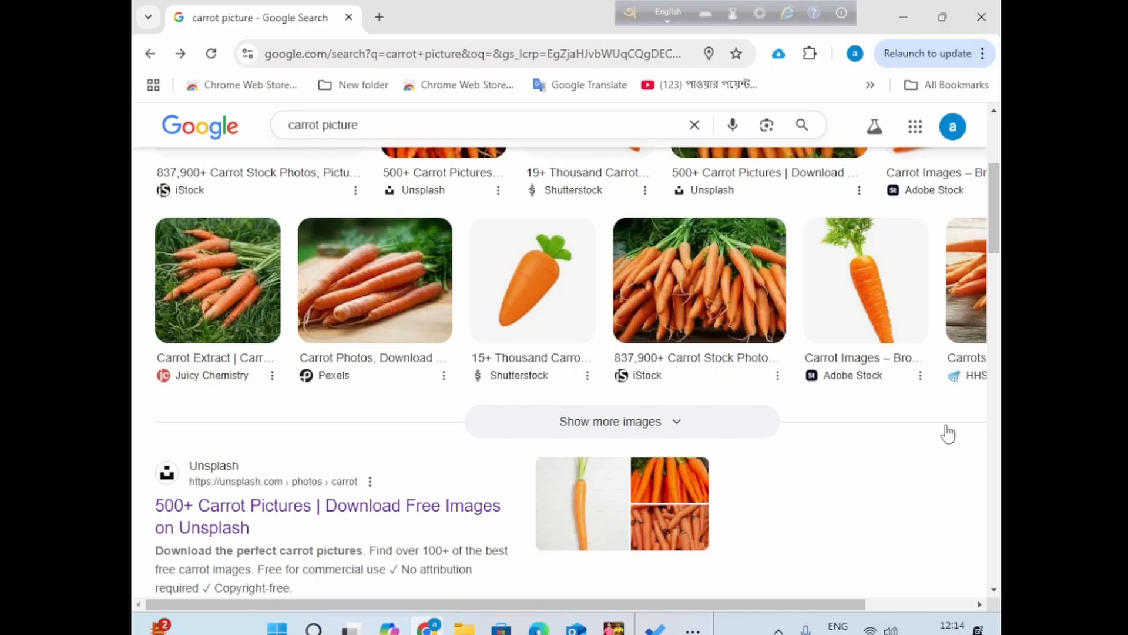
Step: Preview the Adobe Stock picture of a single leafy carrot on white and copy the image
click(867, 292)
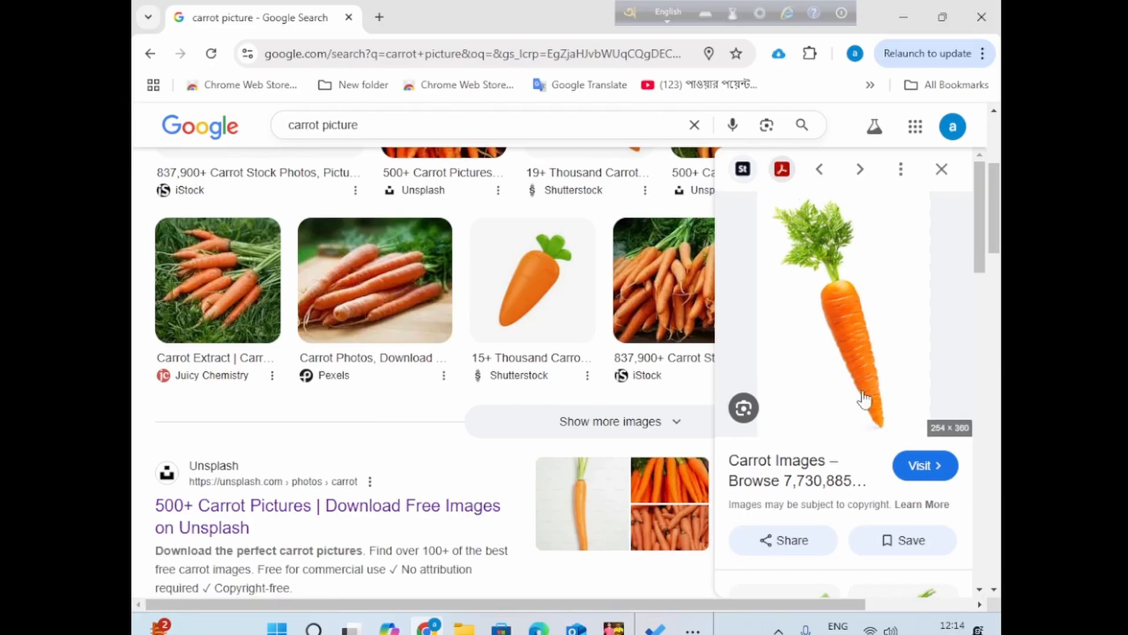
right_click(822, 313)
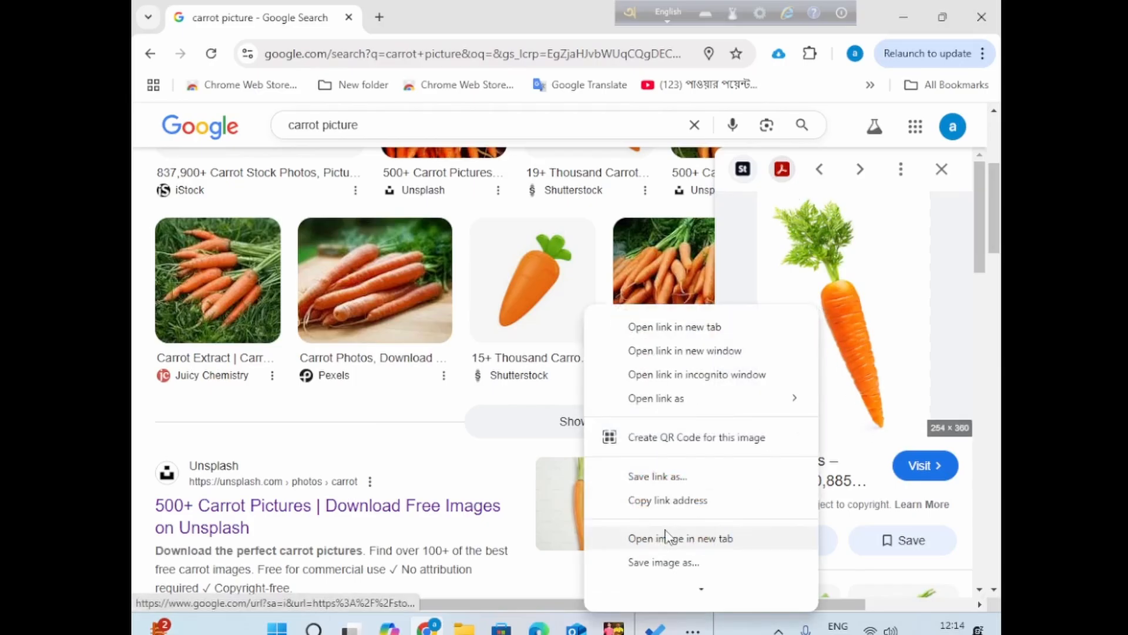
scroll(657, 571, down, 1)
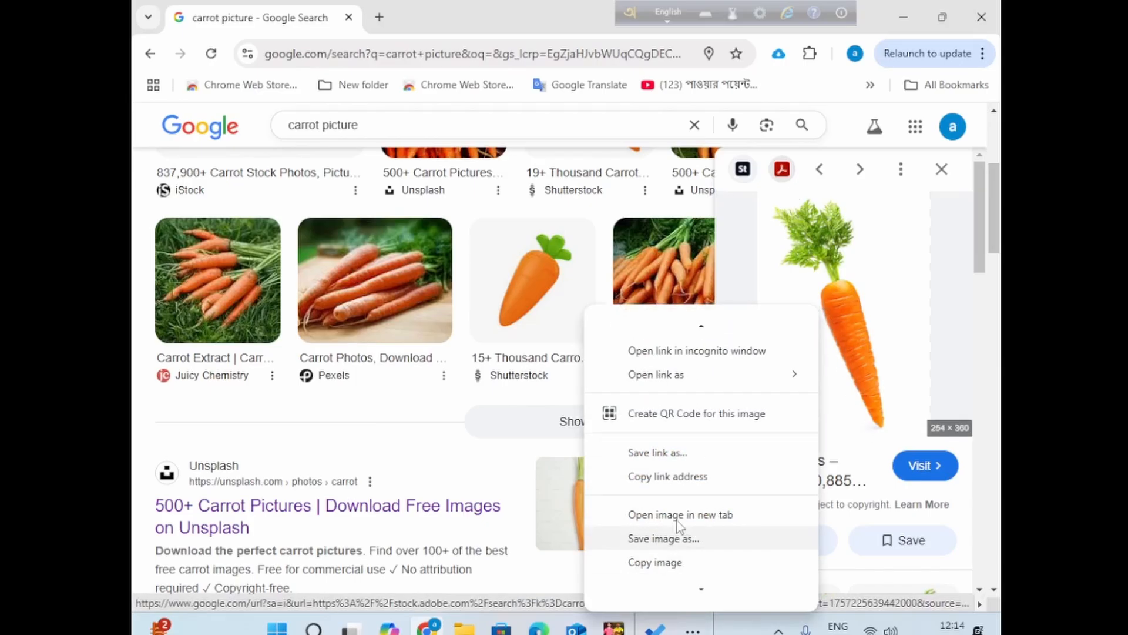
click(657, 565)
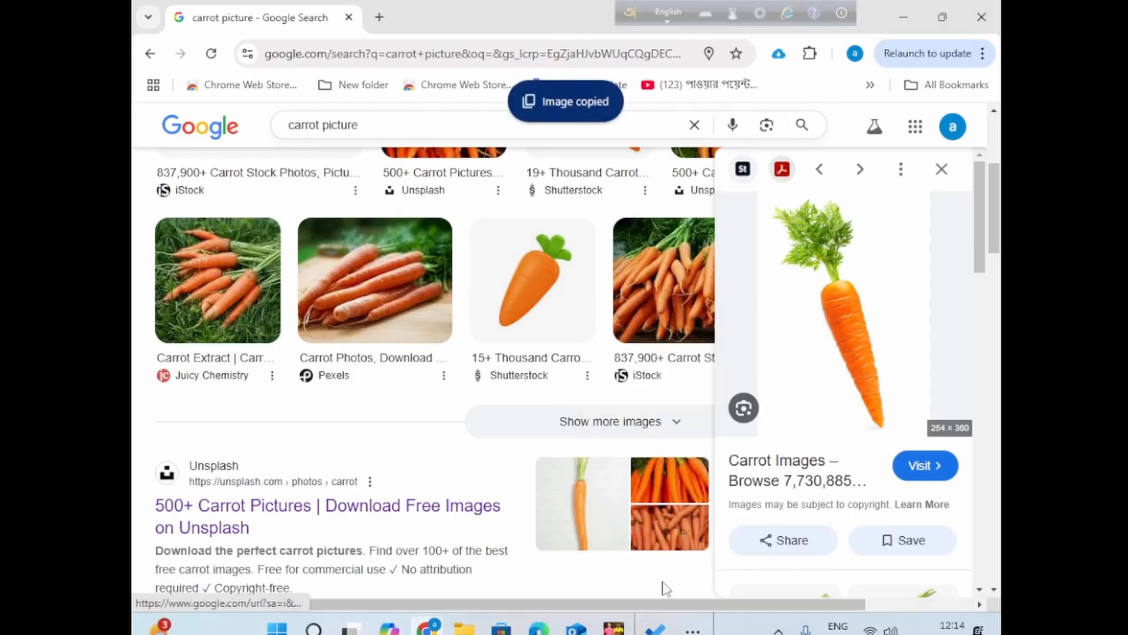
Step: Switch back to Photoshop and paste the copied carrot image into the Untitled-1 document
click(693, 629)
click(751, 582)
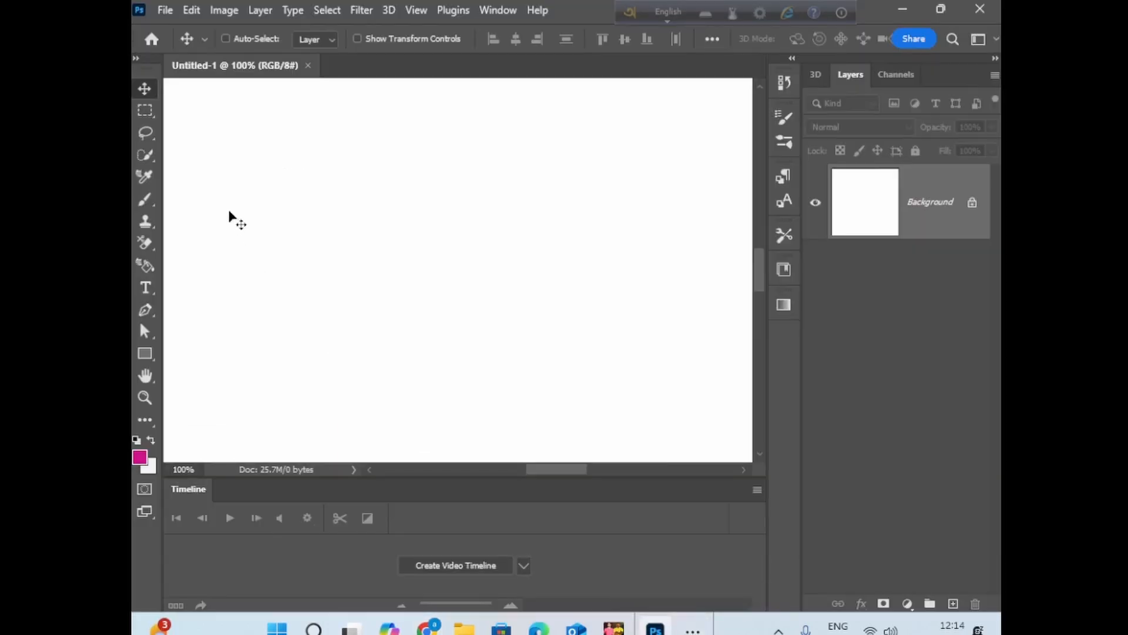
key(ctrl)
key(ctrl+v)
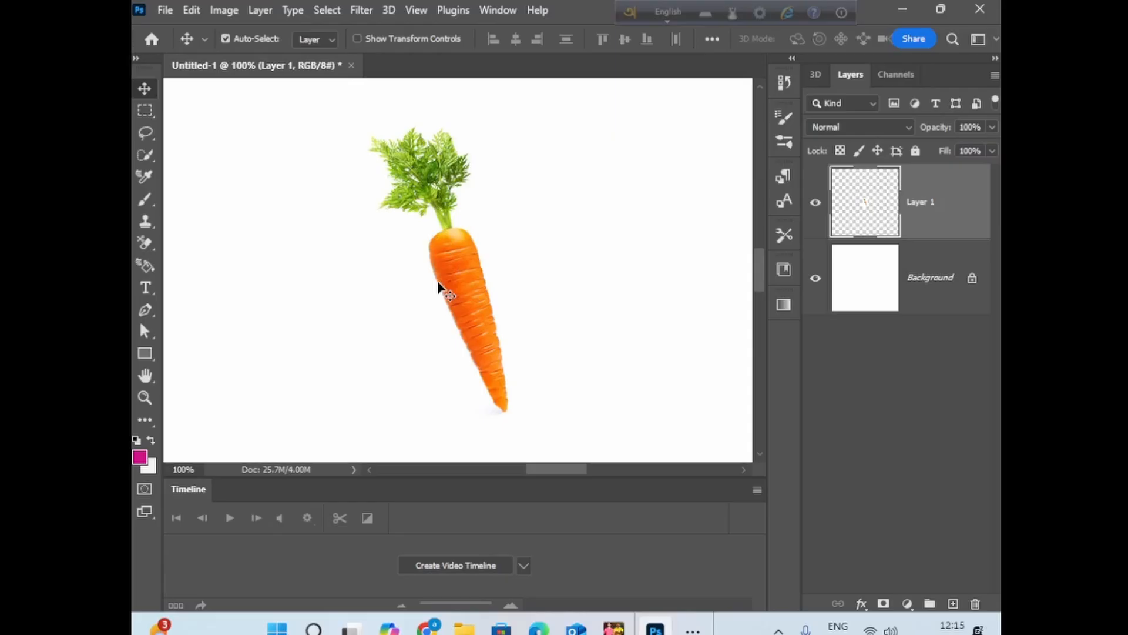
Step: Enlarge the carrot image to about 119% and rotate it nearly horizontal, with its tip pointing right
key(ctrl+t)
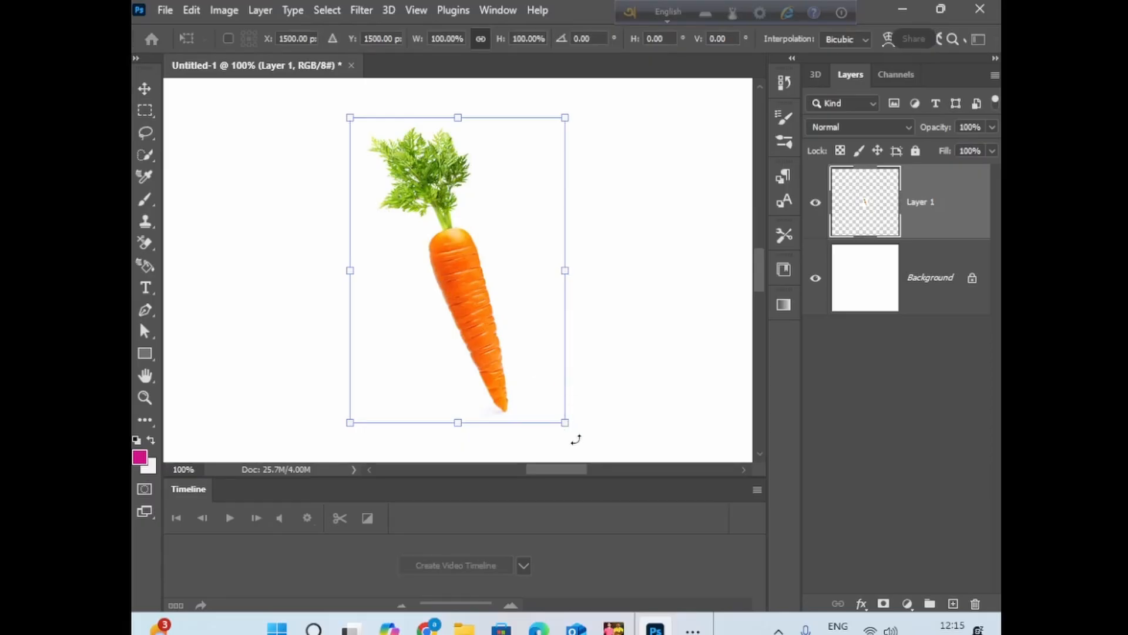
drag(576, 439, 620, 340)
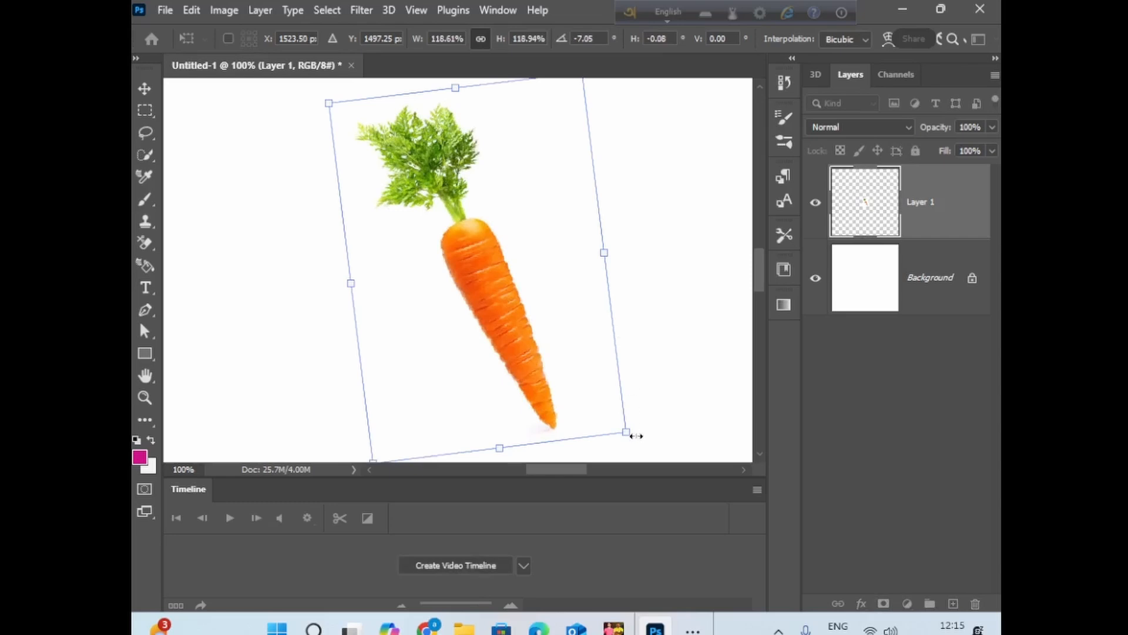
drag(634, 442, 666, 170)
key(Return)
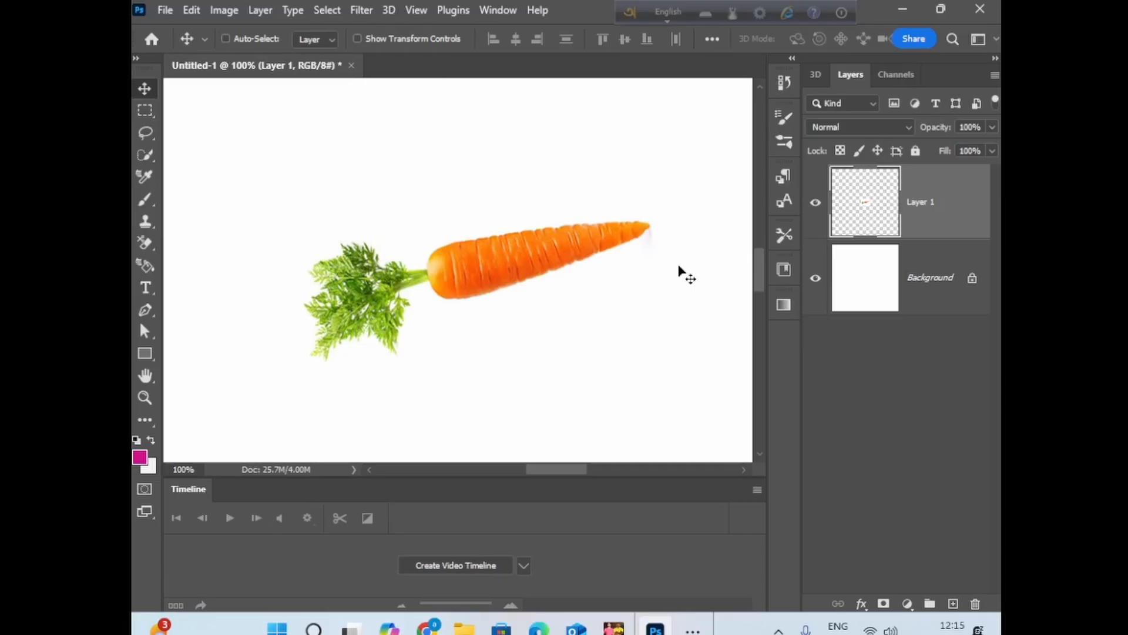
Step: Rotate the carrot image about 3.6° and enlarge it to about 153% so it spans the visible canvas
key(ctrl+t)
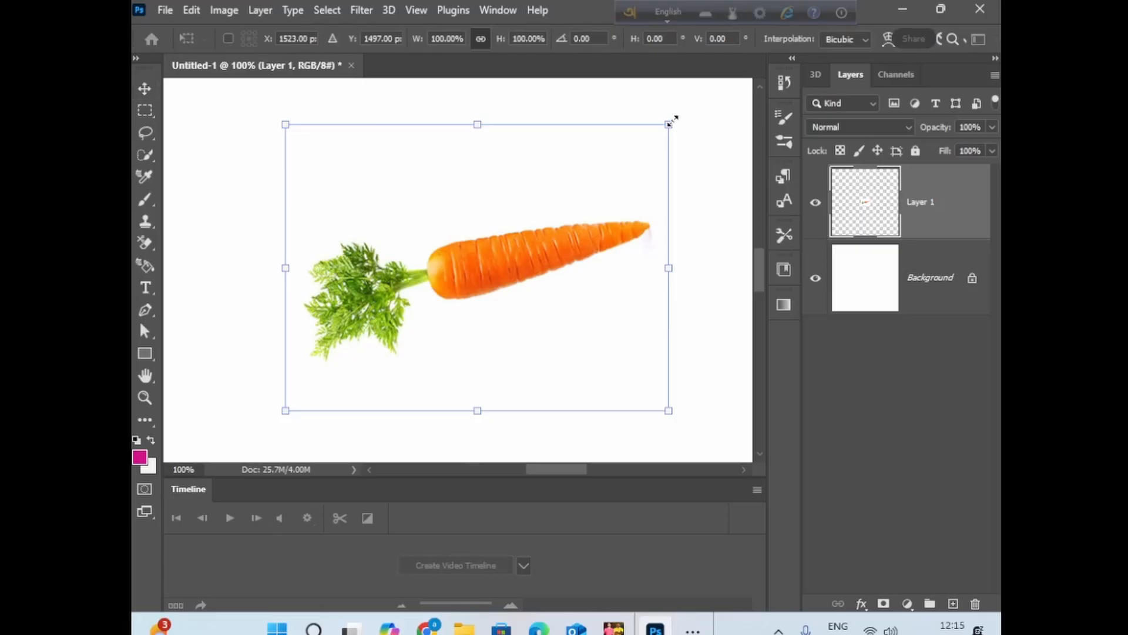
drag(680, 108, 695, 125)
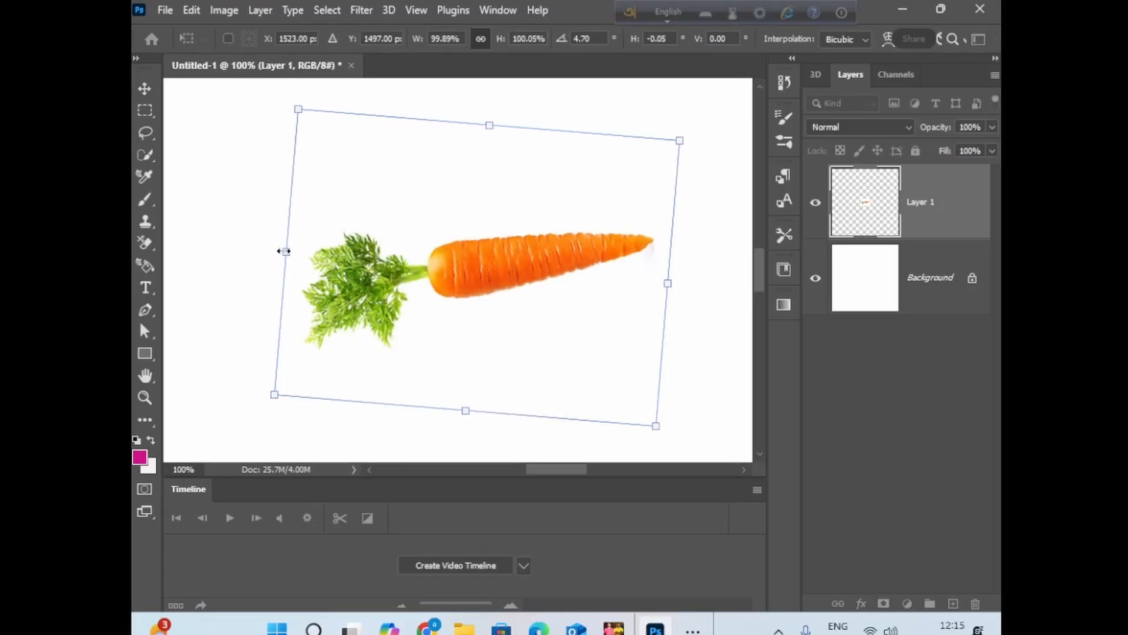
drag(284, 251, 184, 249)
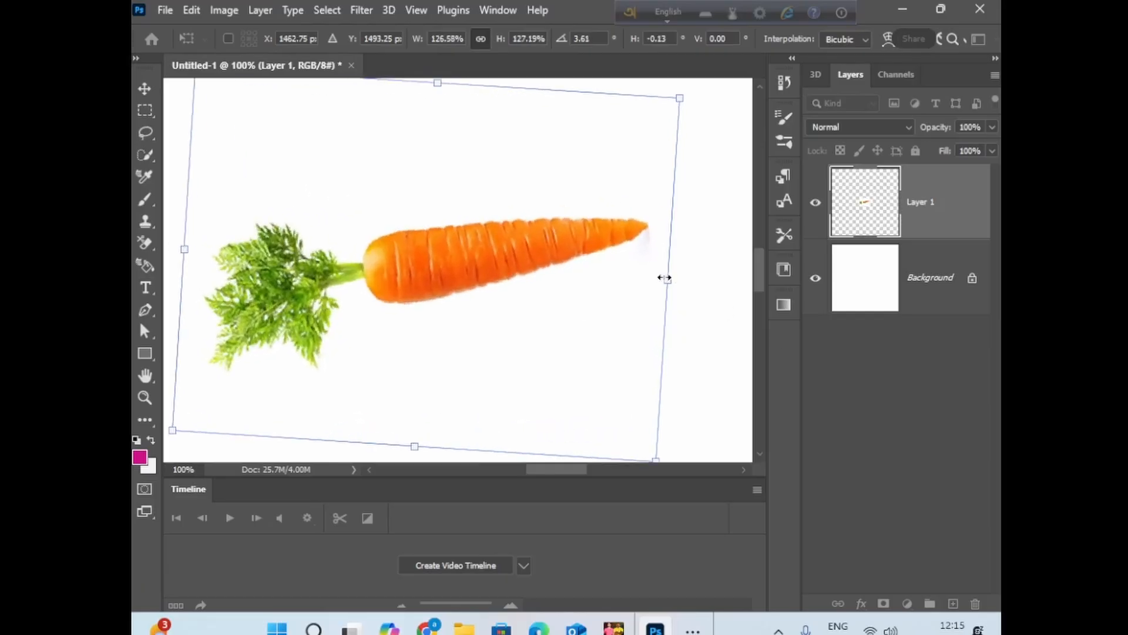
drag(666, 278, 764, 279)
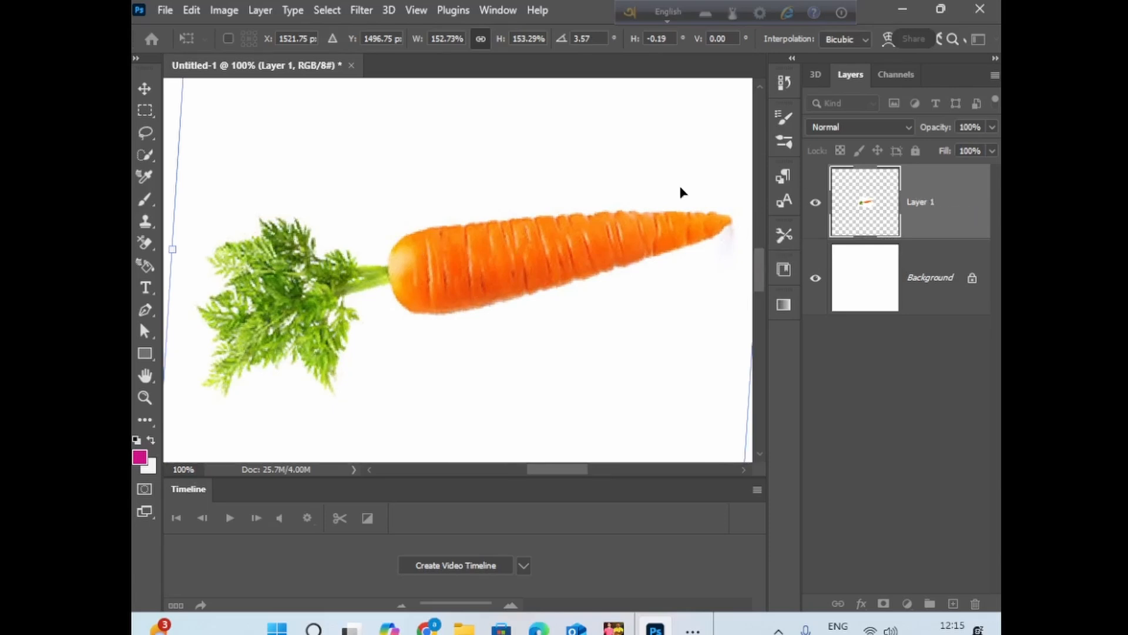
Step: Add the text CARROT in magenta Akira Expanded Super Bold, 250 pt, above the carrot image
click(145, 288)
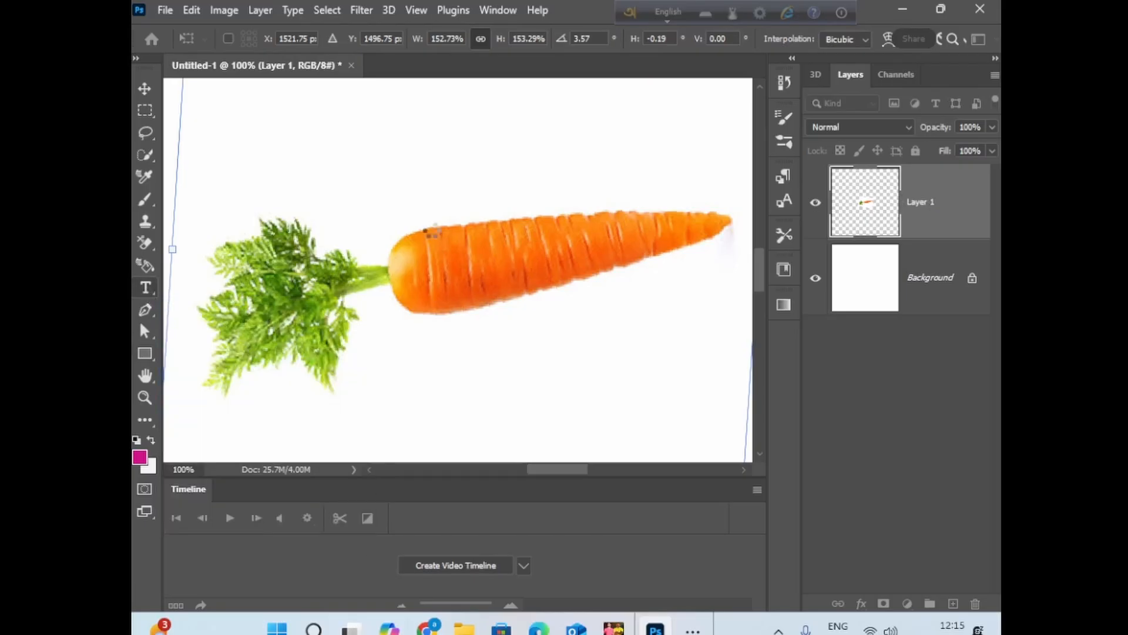
click(329, 222)
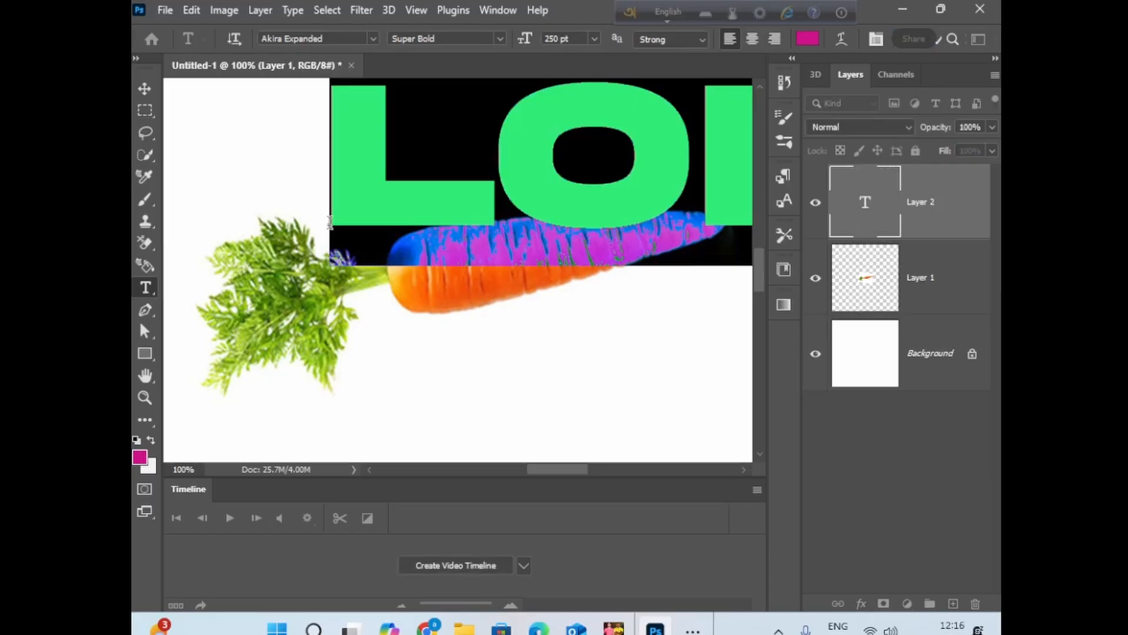
text(CA)
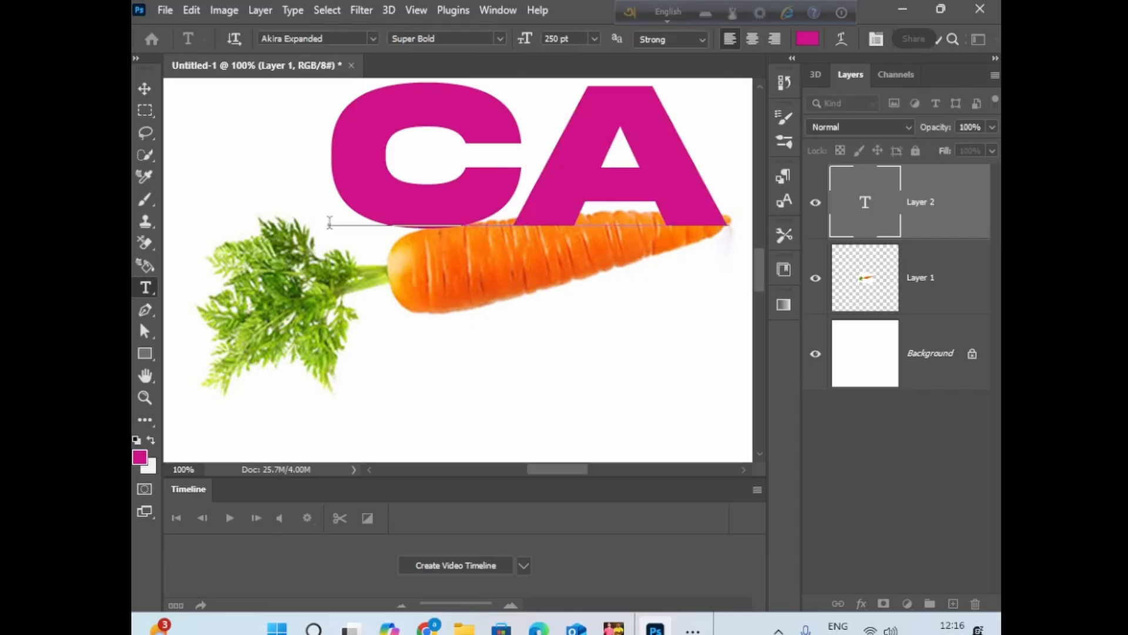
text(R)
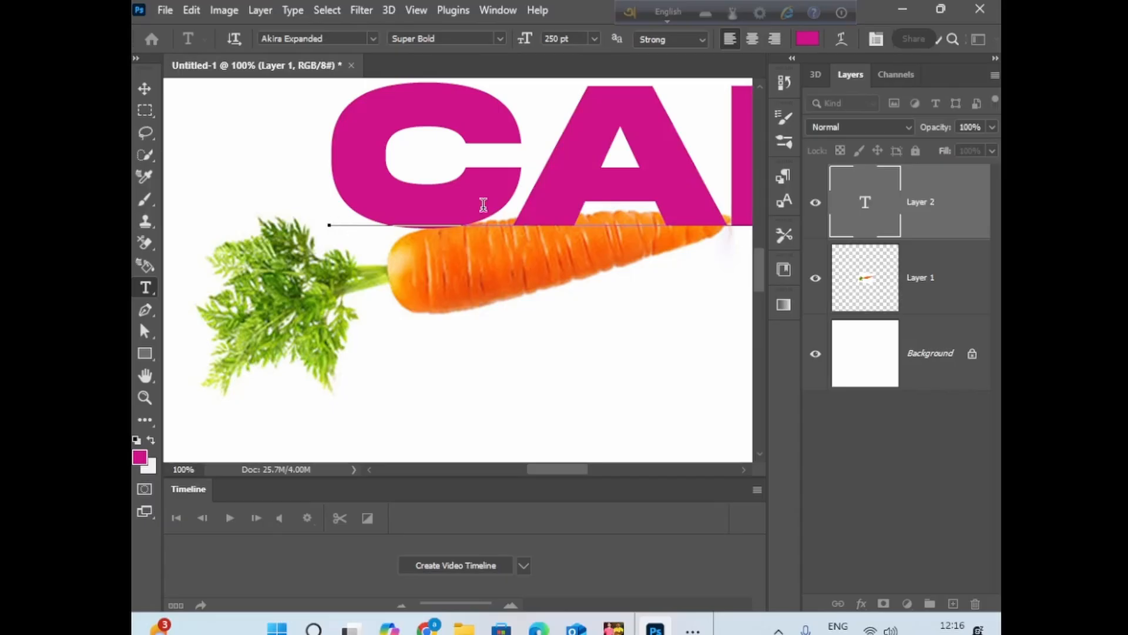
click(147, 85)
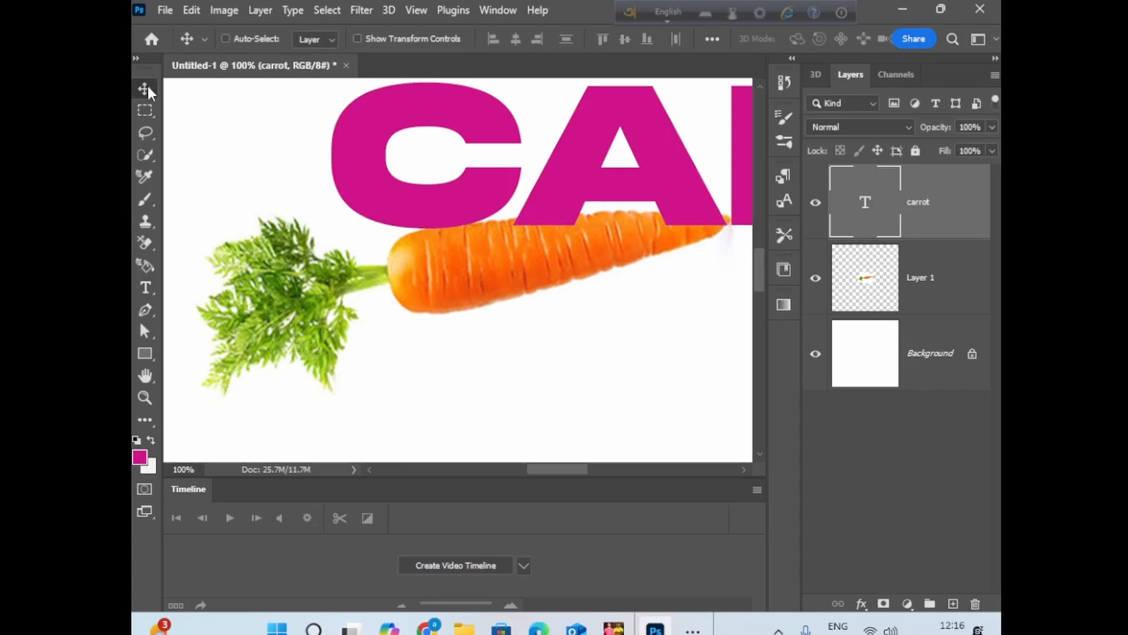
Step: Scale the CARROT text down to about 21% width and 31% height and place it over the carrot's body
drag(566, 190, 414, 251)
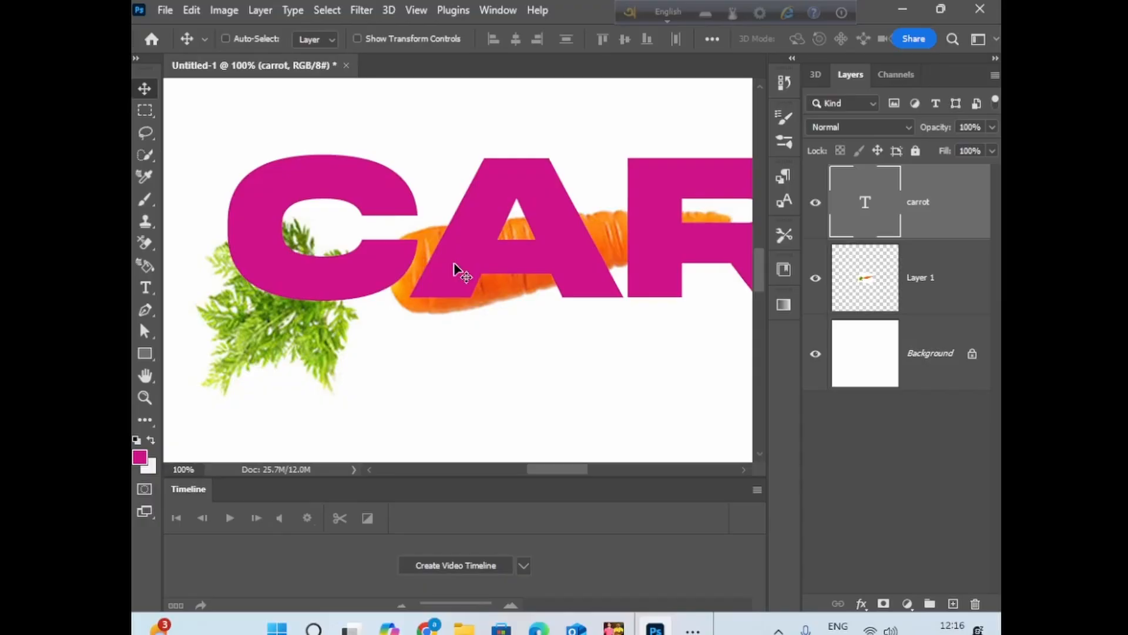
key(ctrl)
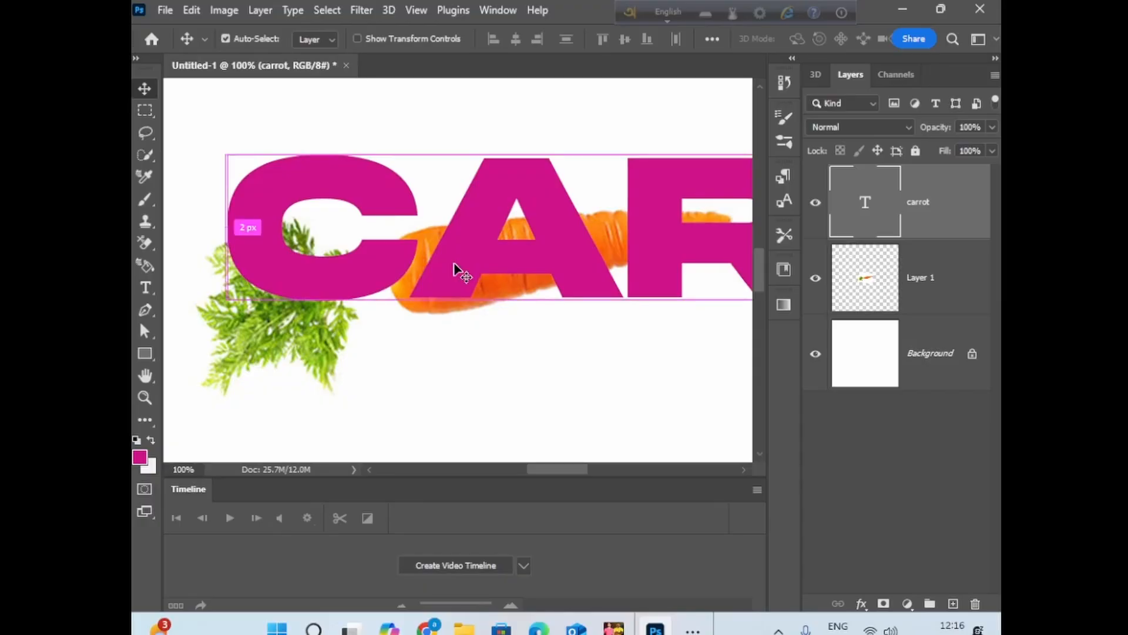
key(ctrl+t)
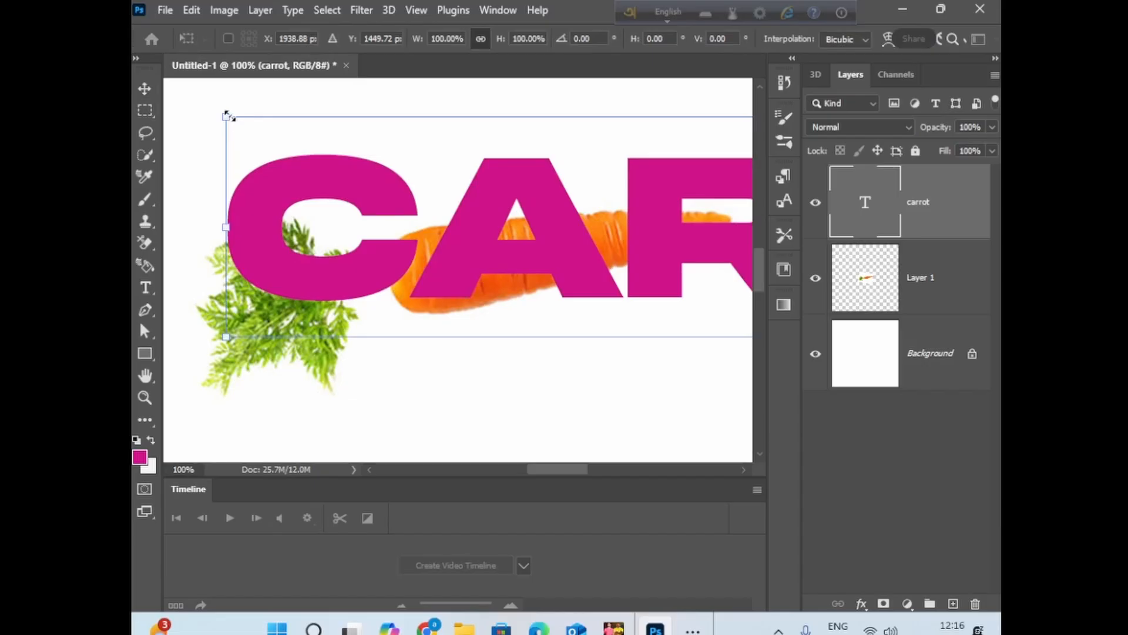
drag(230, 116, 329, 150)
drag(376, 197, 511, 253)
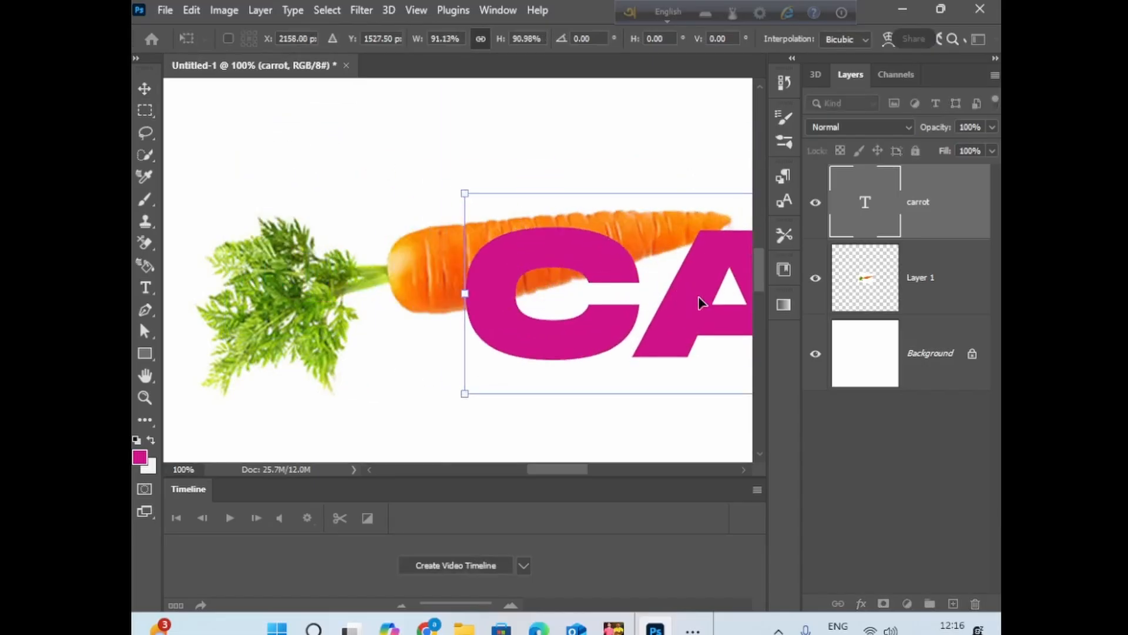
drag(699, 302, 372, 242)
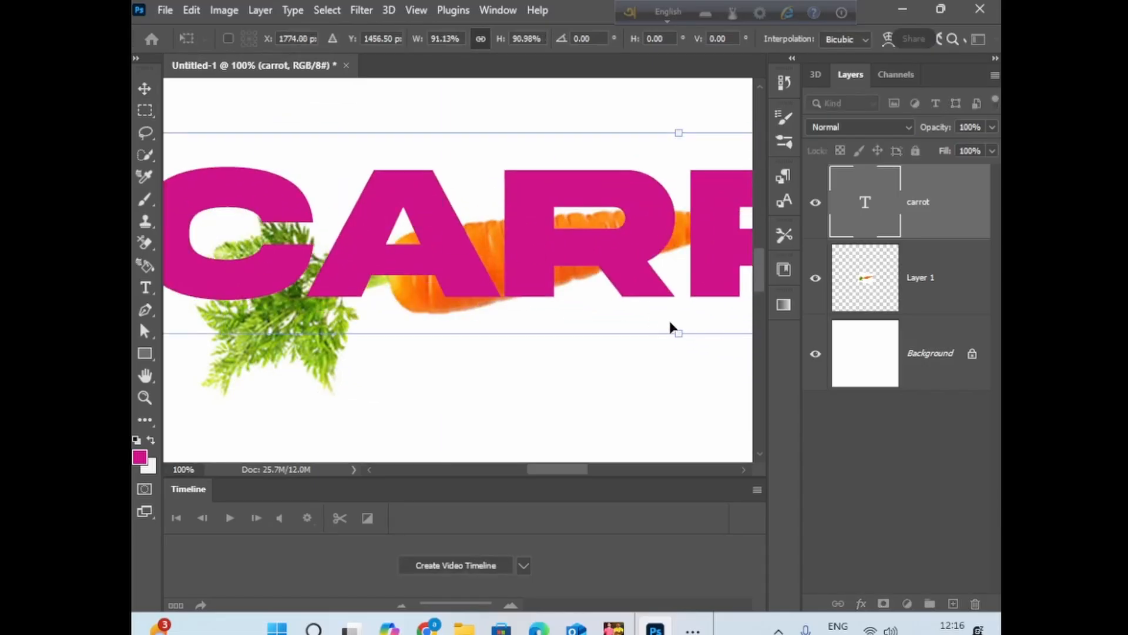
drag(677, 332, 474, 250)
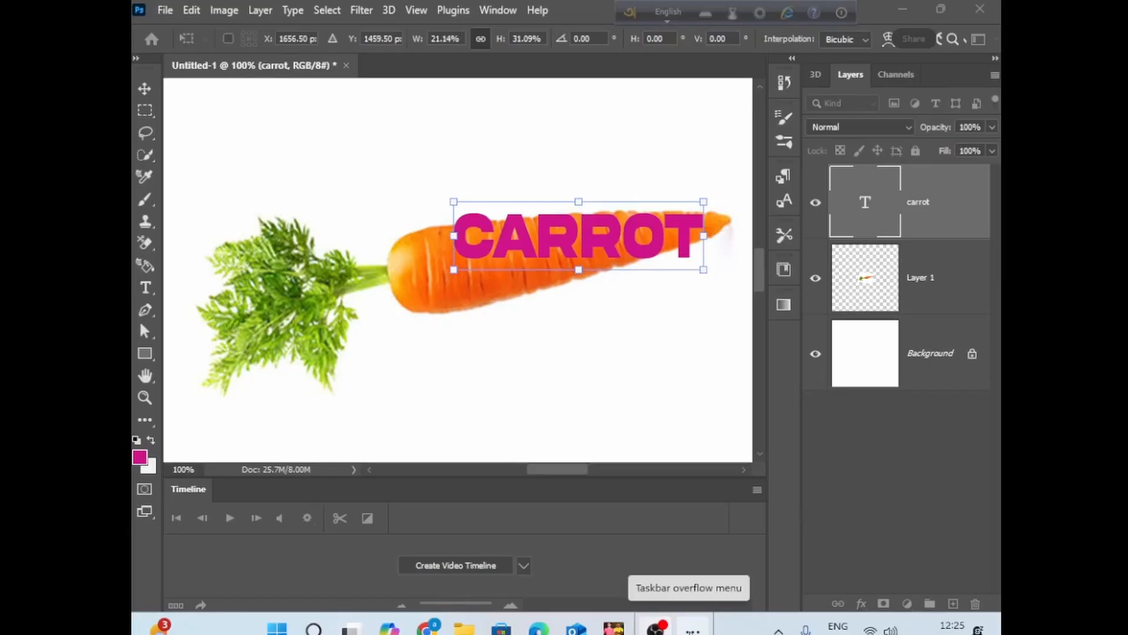
Step: Rotate the CARROT text to about -10.5°, shift it onto the middle of the carrot's body and shrink it slightly
click(692, 627)
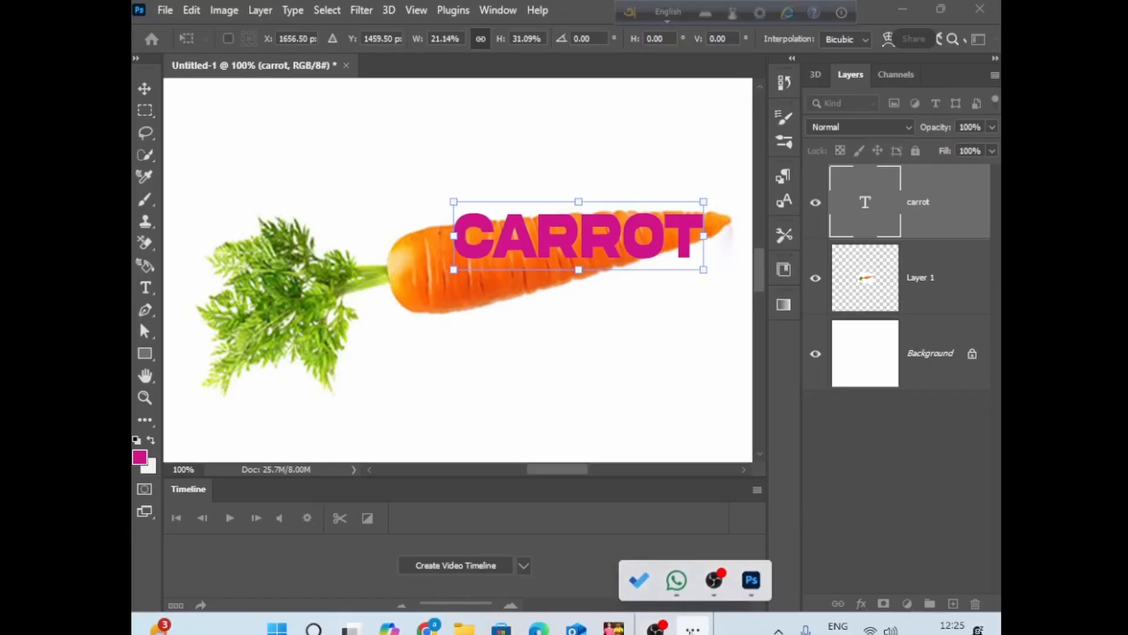
click(758, 584)
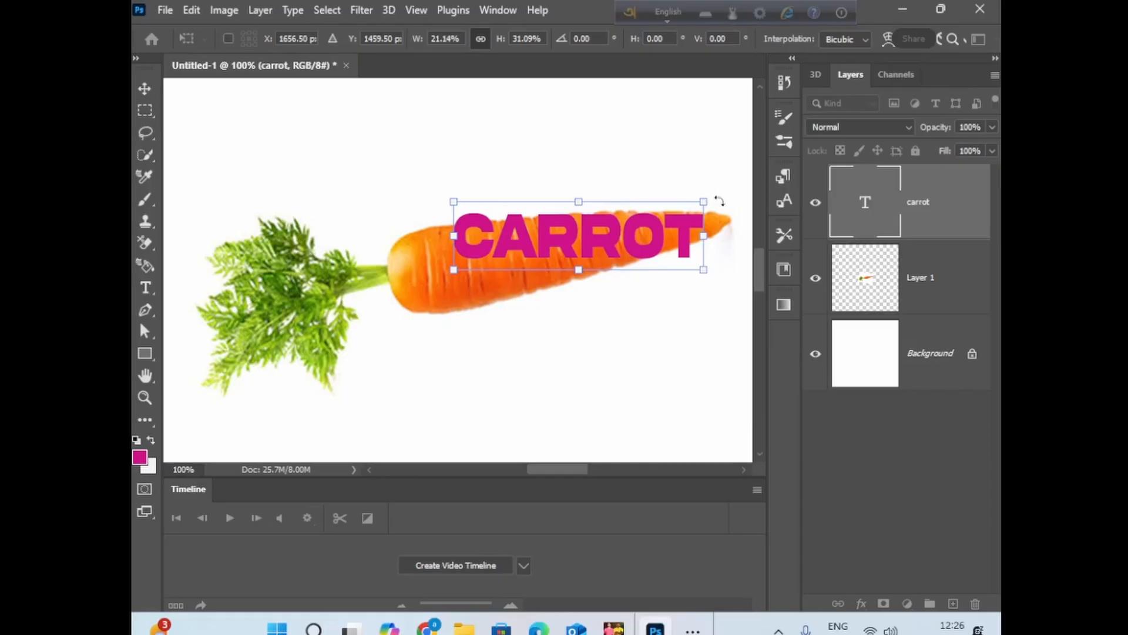
drag(711, 189, 693, 171)
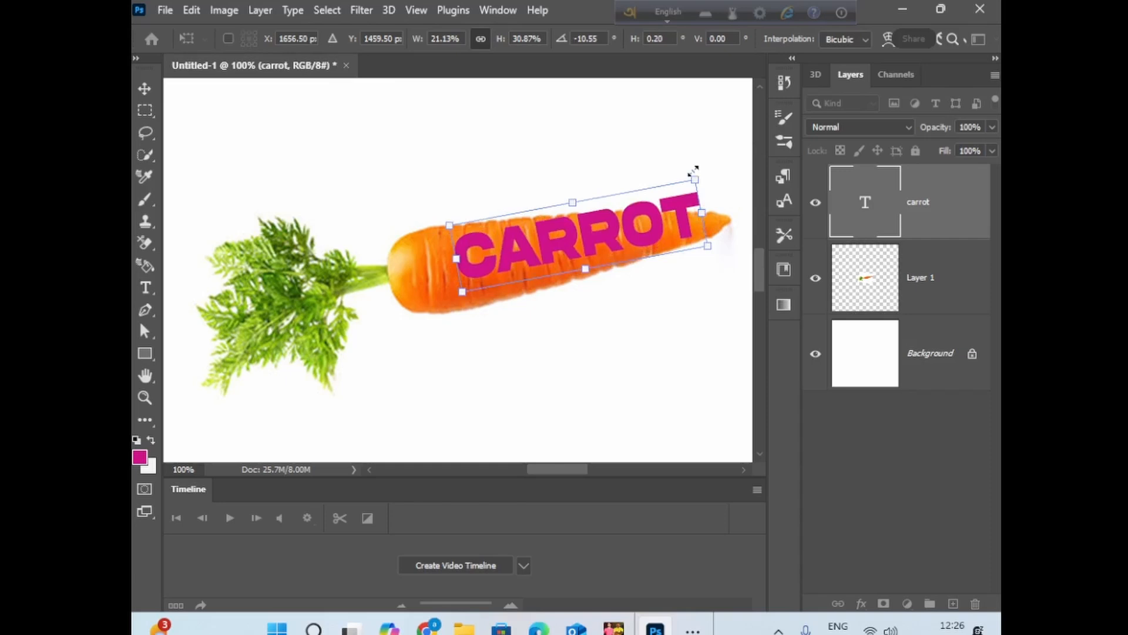
drag(600, 235, 585, 247)
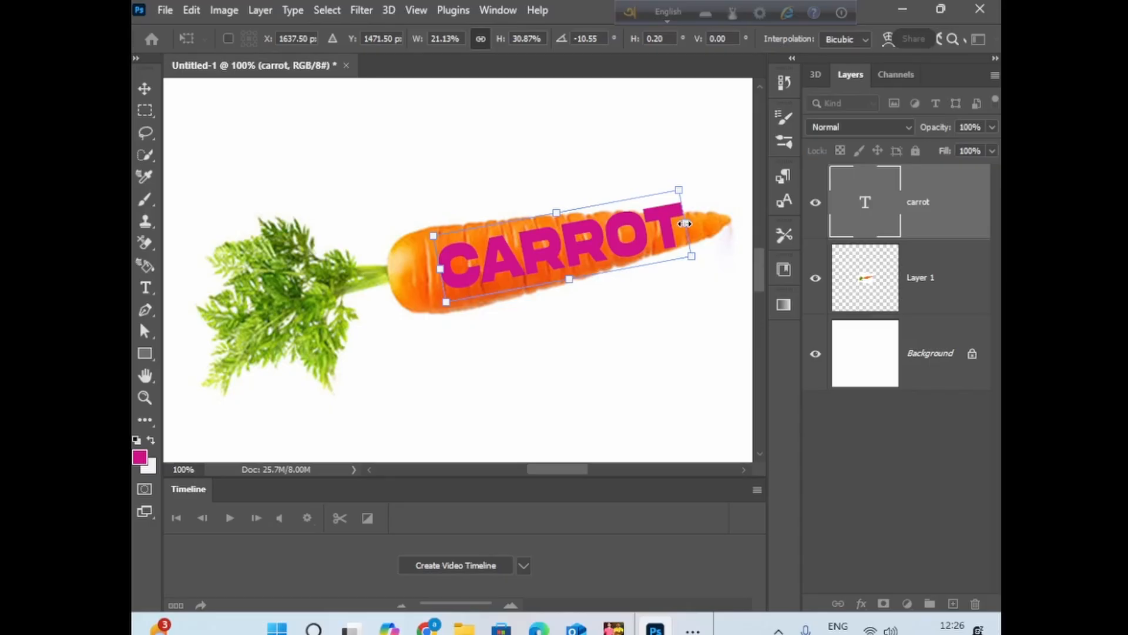
drag(685, 223, 664, 226)
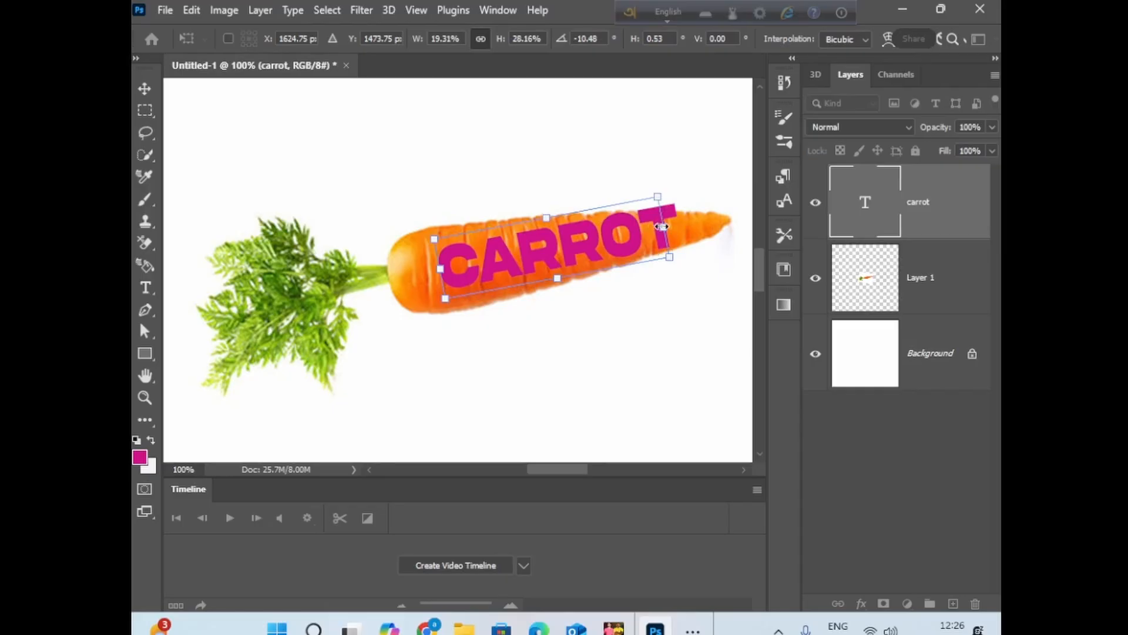
drag(664, 227, 644, 231)
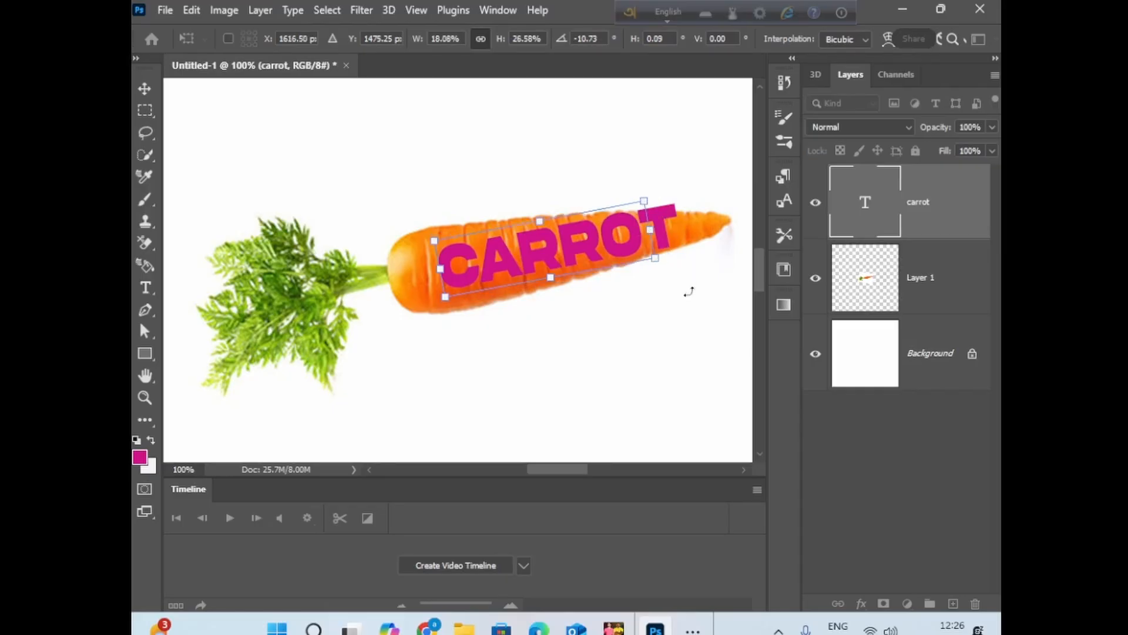
click(147, 90)
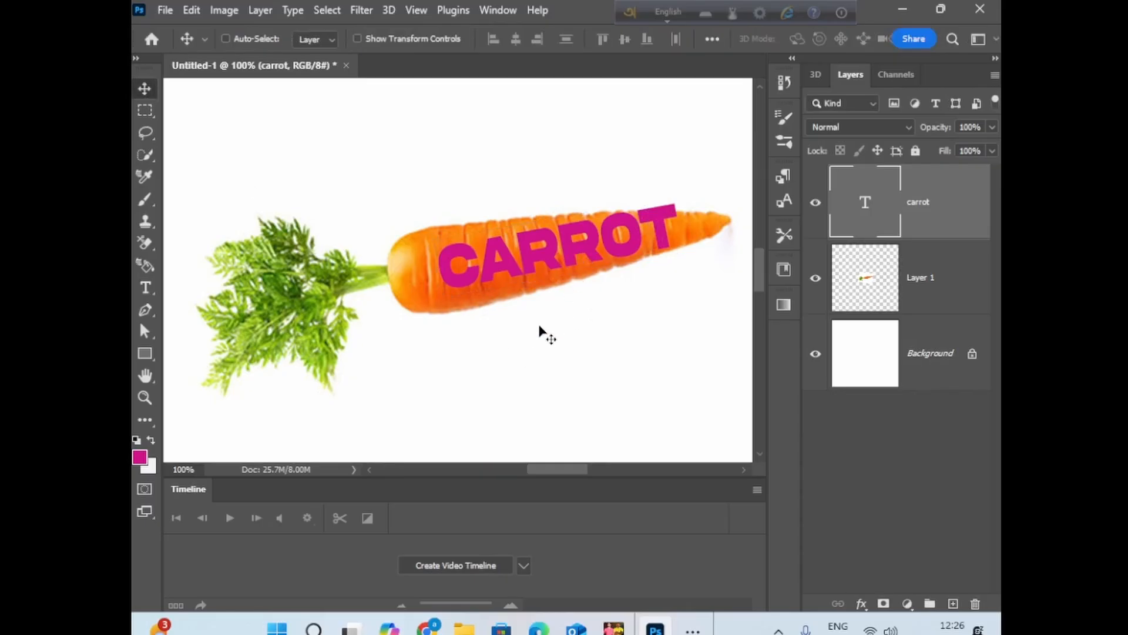
Step: Reshape the CARROT text to about 92% width and 149% height and rotate it about 10° to follow the carrot's body
double_click(553, 257)
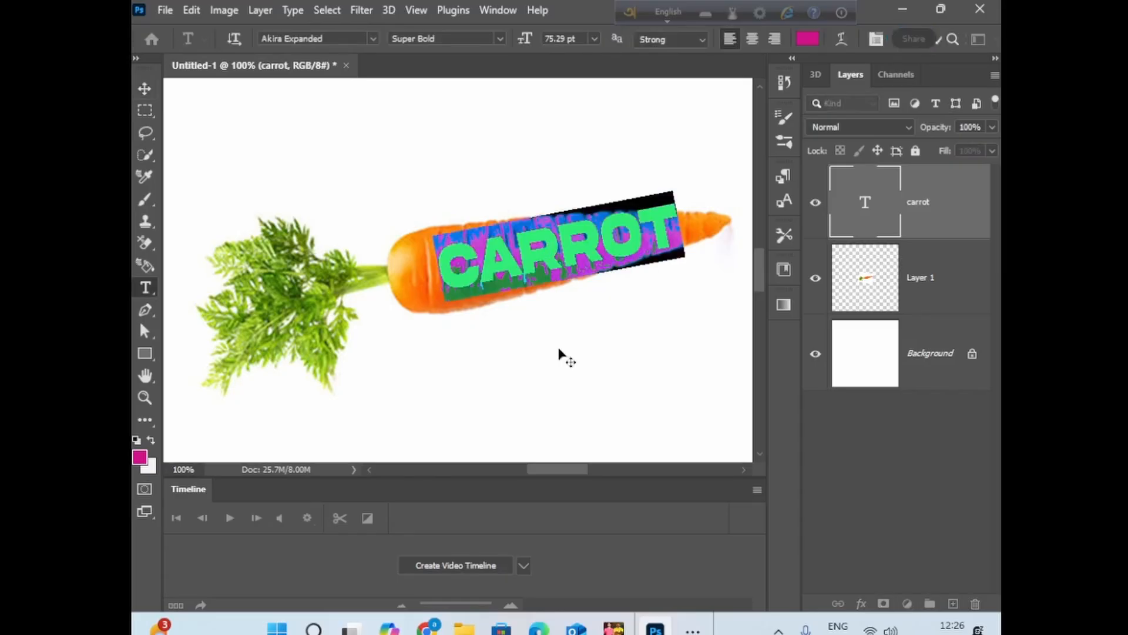
click(150, 88)
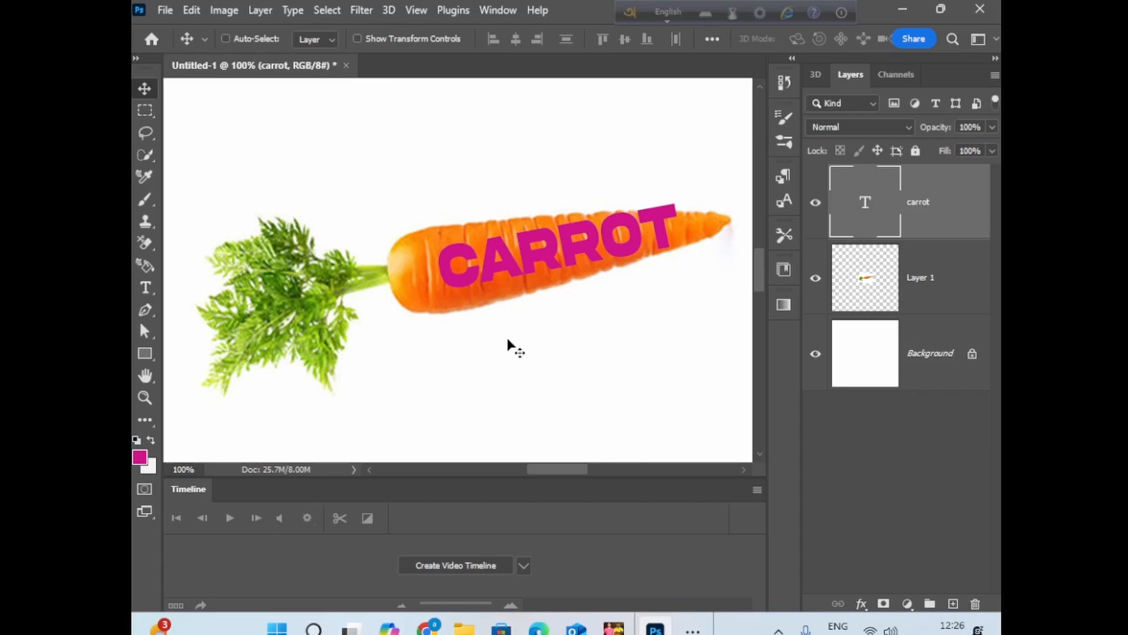
key(ctrl+t)
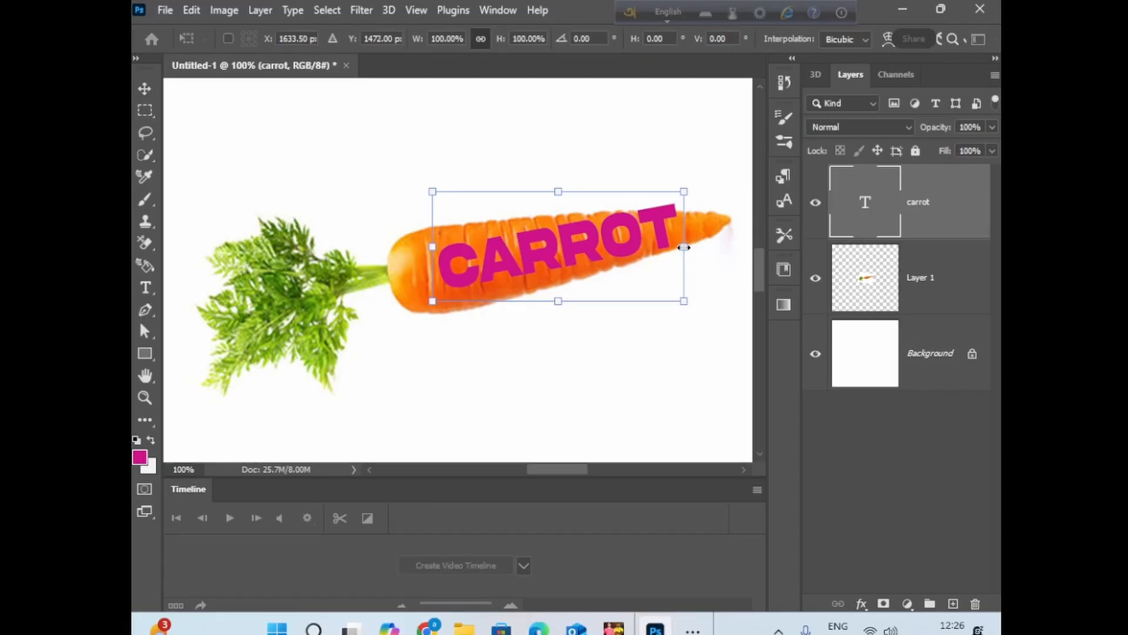
drag(683, 247, 663, 253)
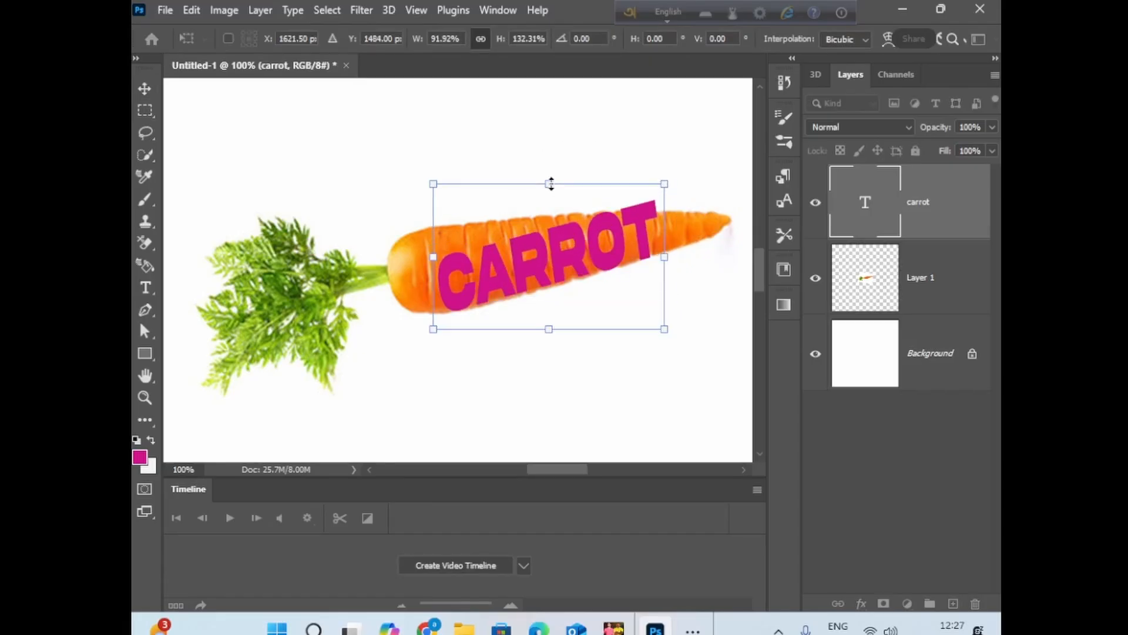
drag(551, 184, 551, 174)
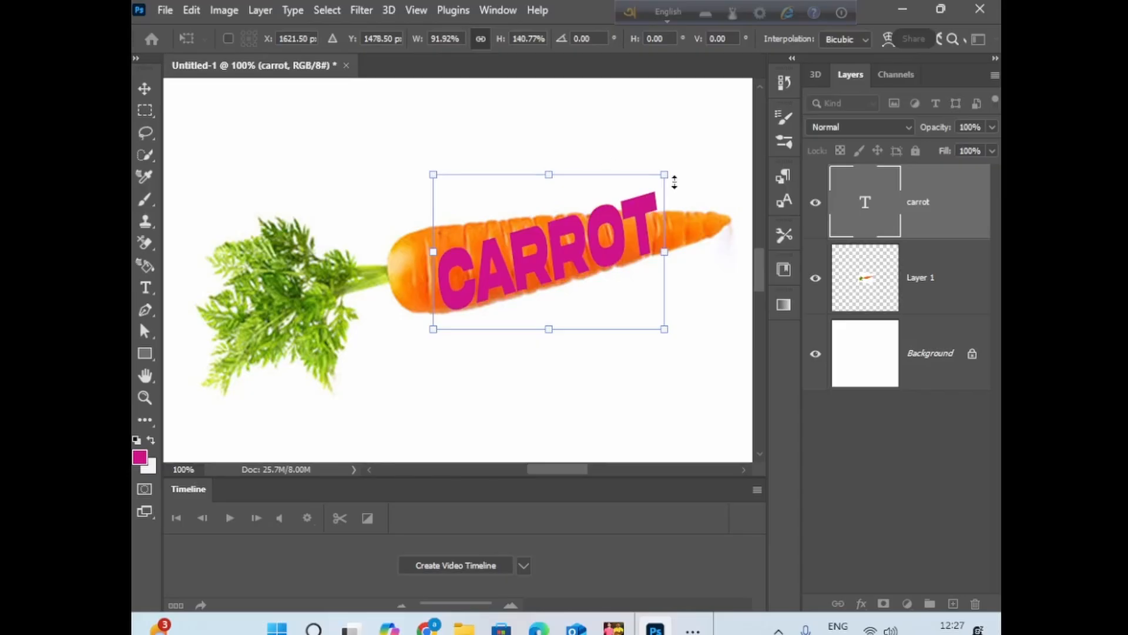
drag(682, 171, 706, 192)
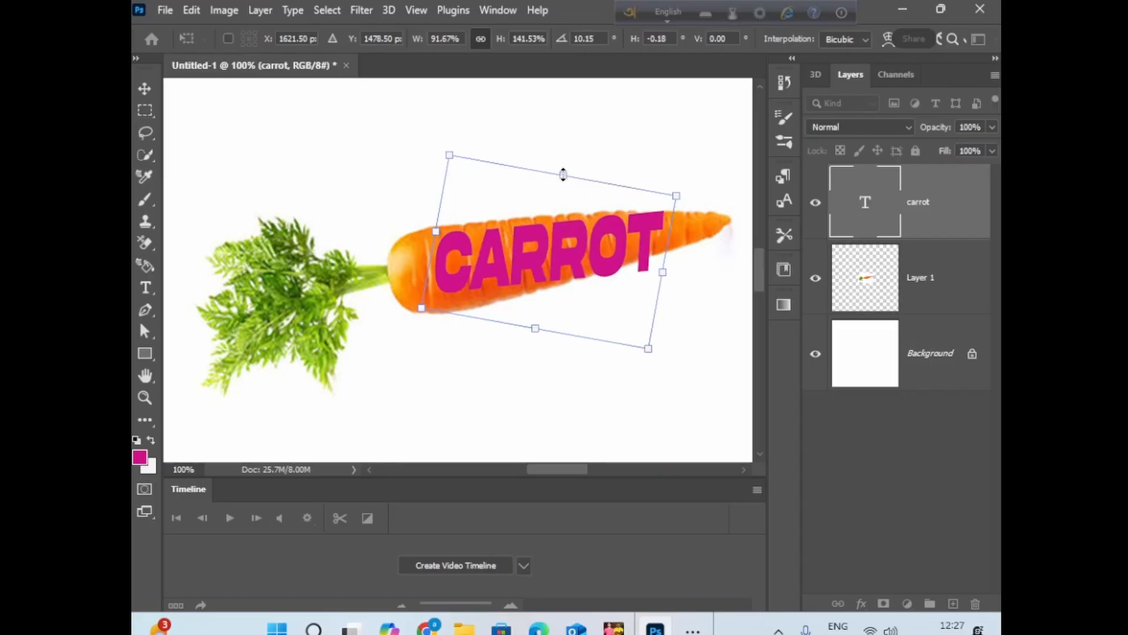
drag(563, 175, 563, 167)
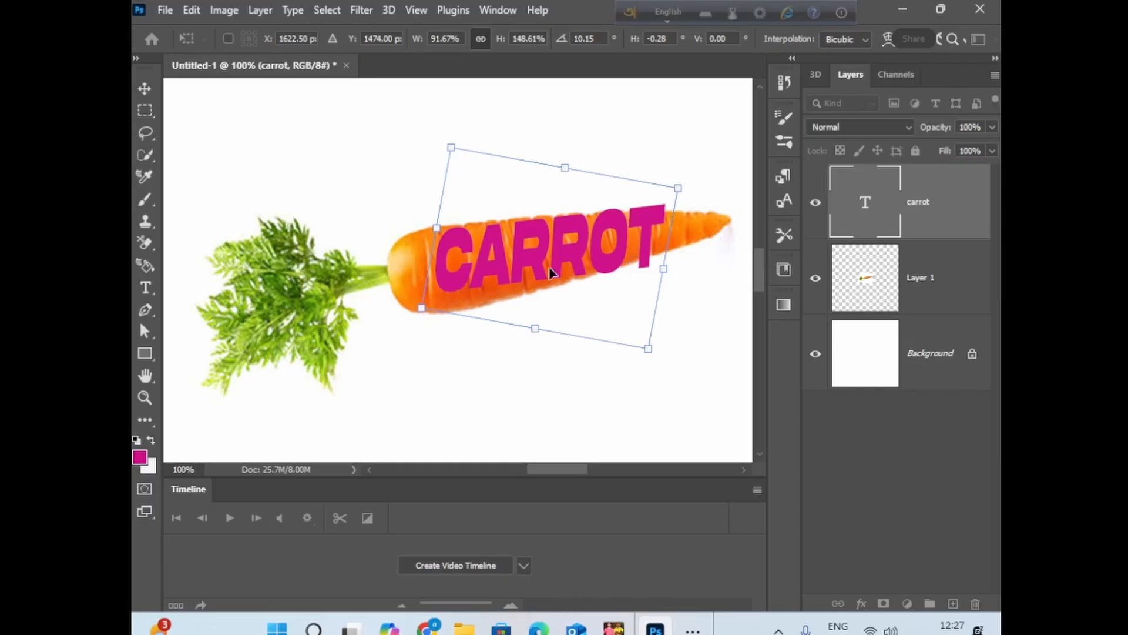
click(946, 217)
Step: Convert the CARROT text layer to a smart object
double_click(946, 217)
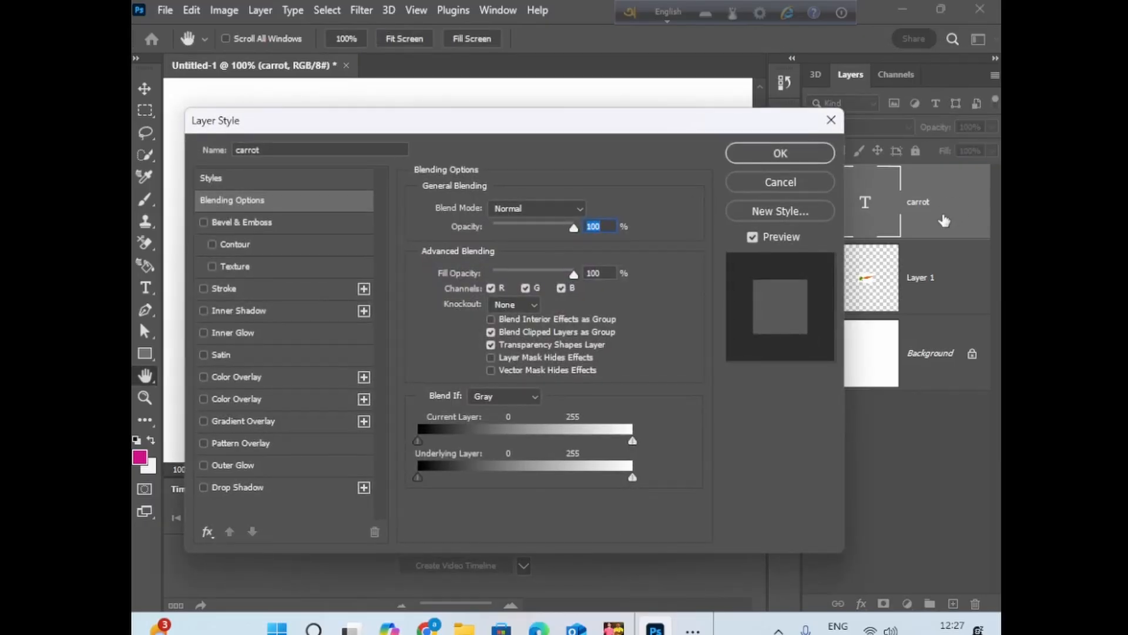
click(831, 122)
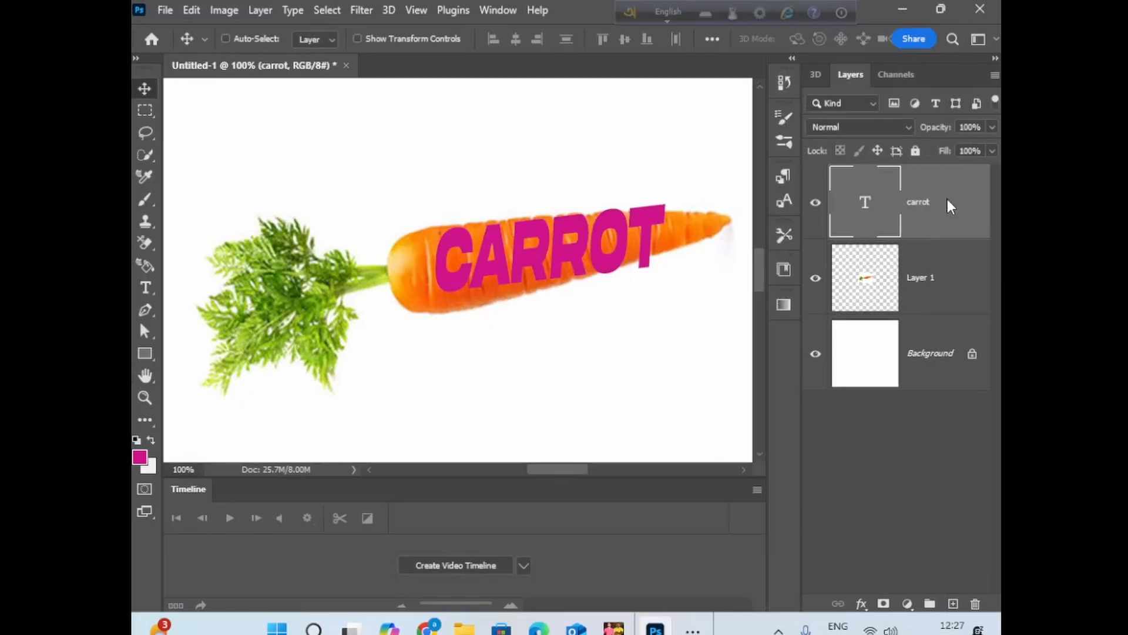
right_click(947, 205)
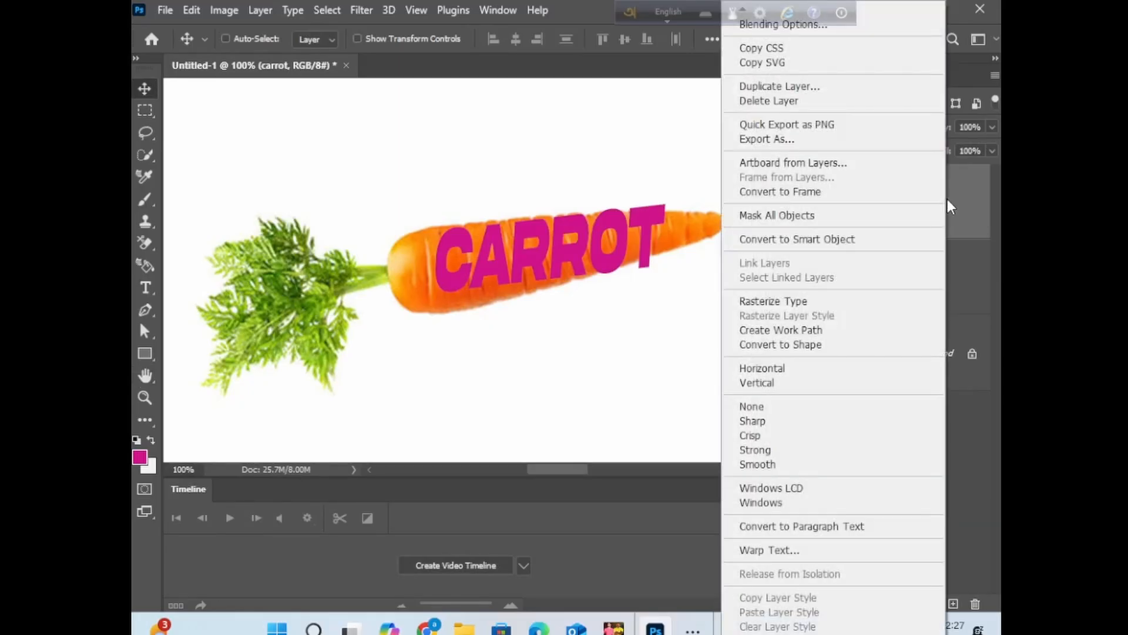
click(810, 240)
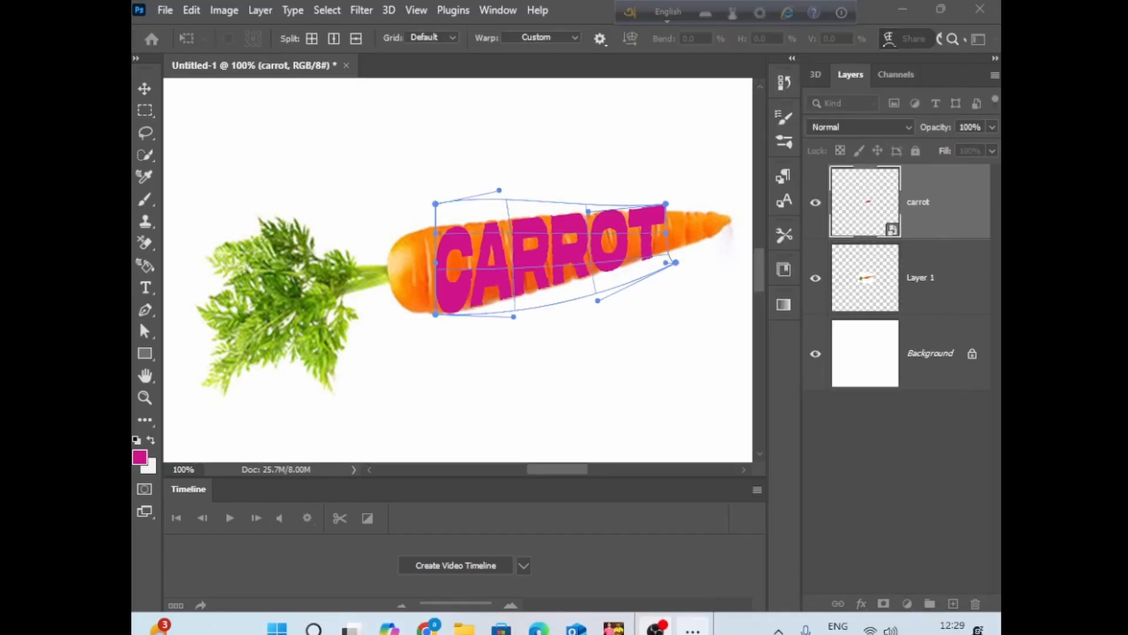
Step: Warp the T end of the CARROT text slightly so its upper and lower corners follow the carrot's tapering edges
click(692, 630)
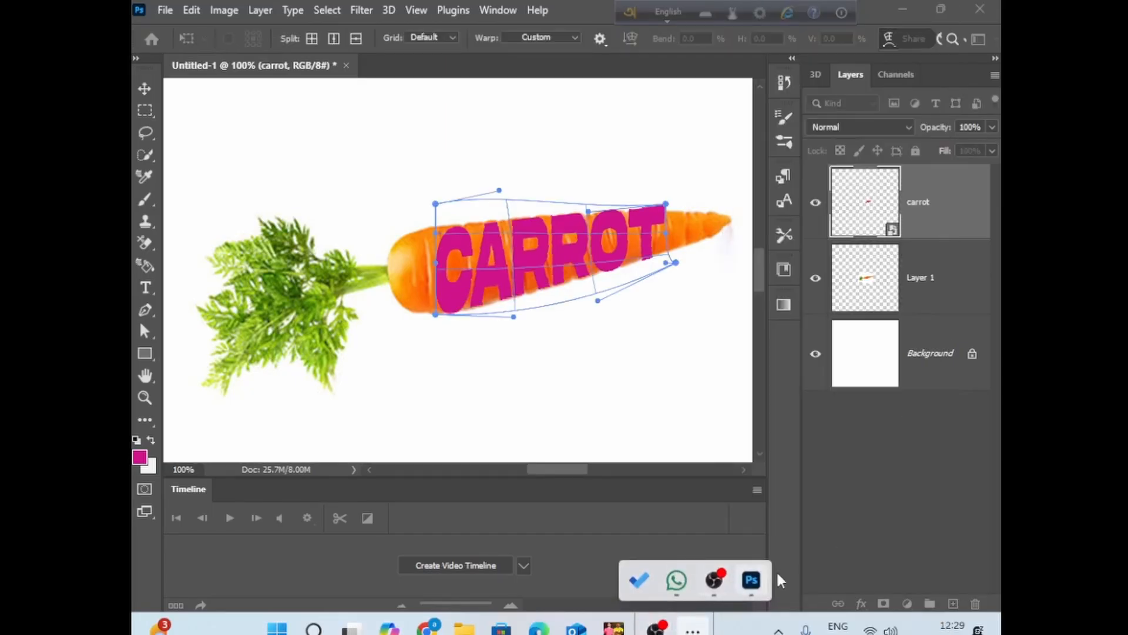
click(752, 584)
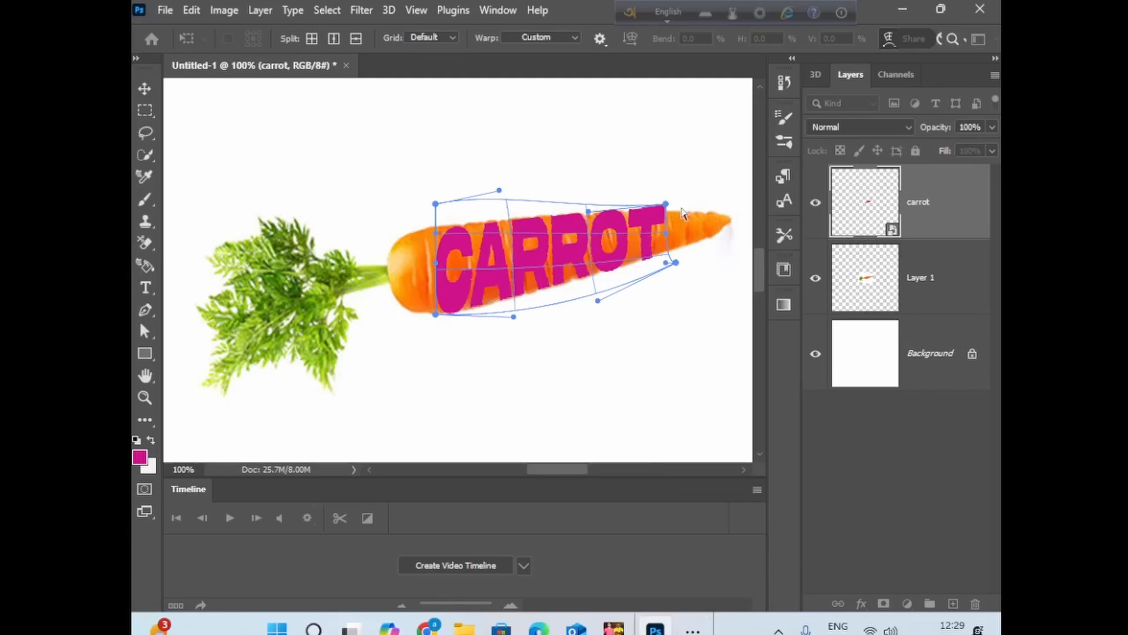
drag(666, 203, 668, 210)
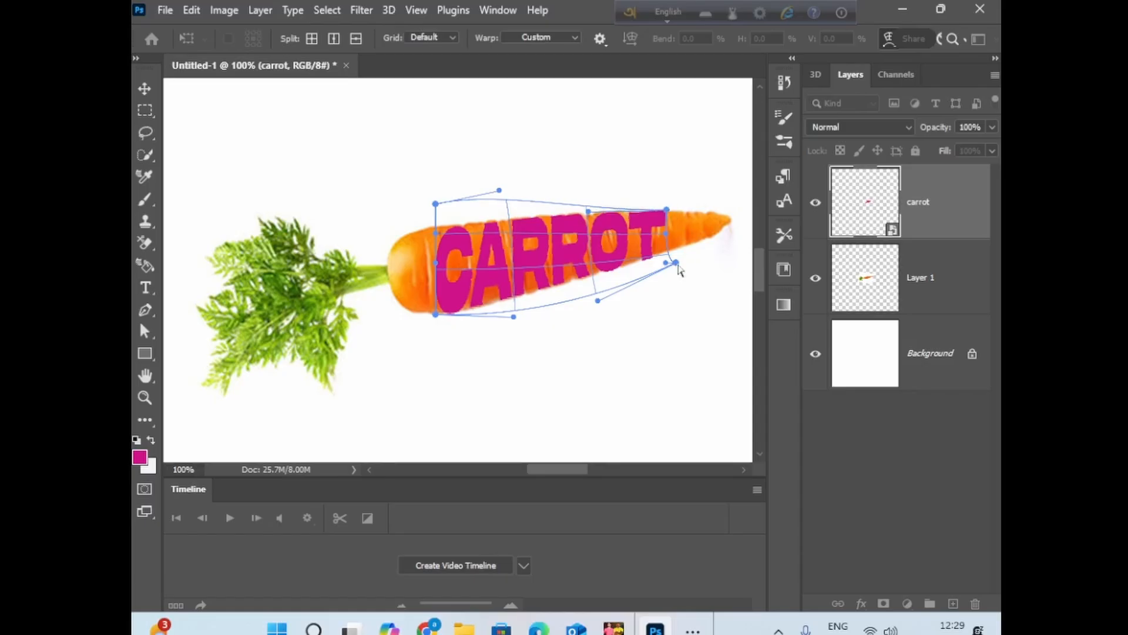
drag(679, 270, 682, 268)
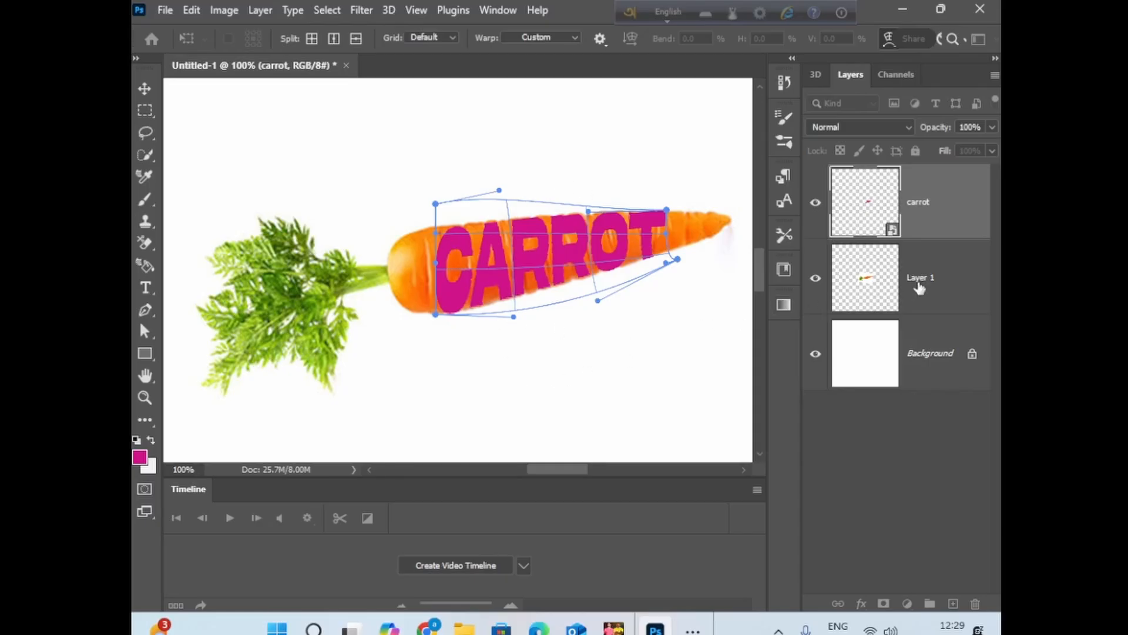
Step: Apply the text warp and duplicate the carrot image layer, Layer 1
click(971, 285)
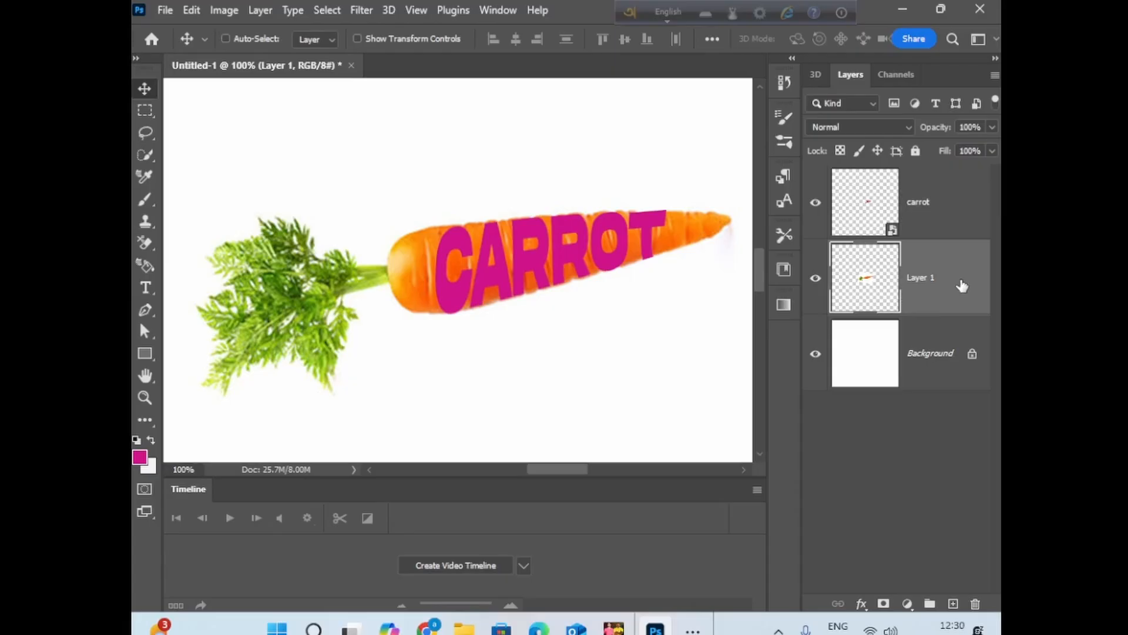
key(ctrl)
key(ctrl+j)
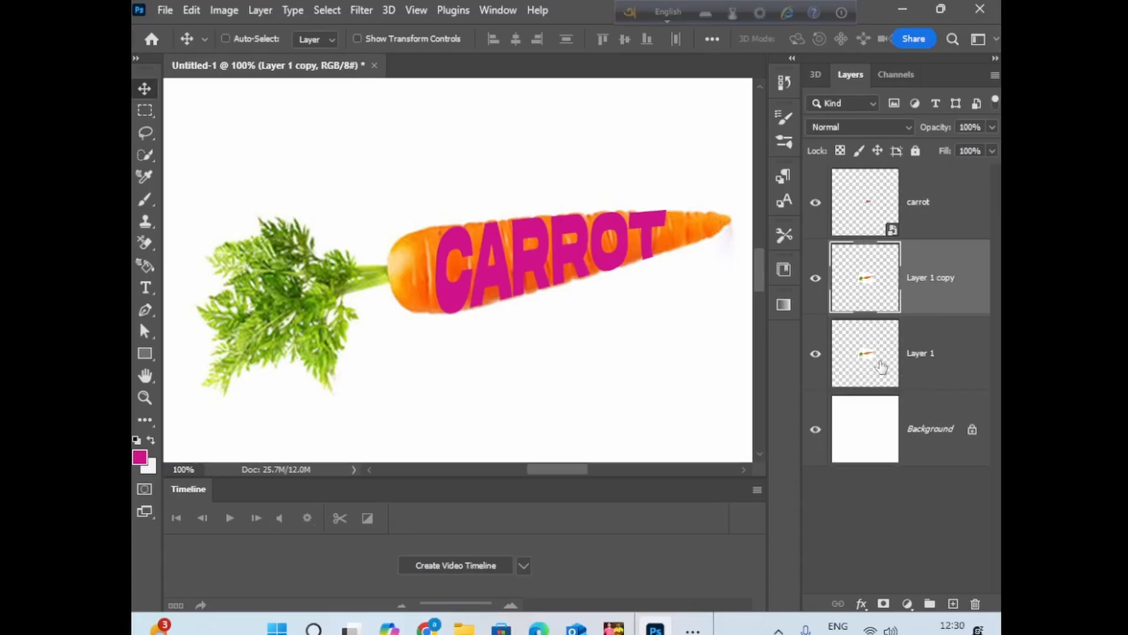
Step: Hide the original carrot image layer, Layer 1, keeping its copy visible
double_click(958, 364)
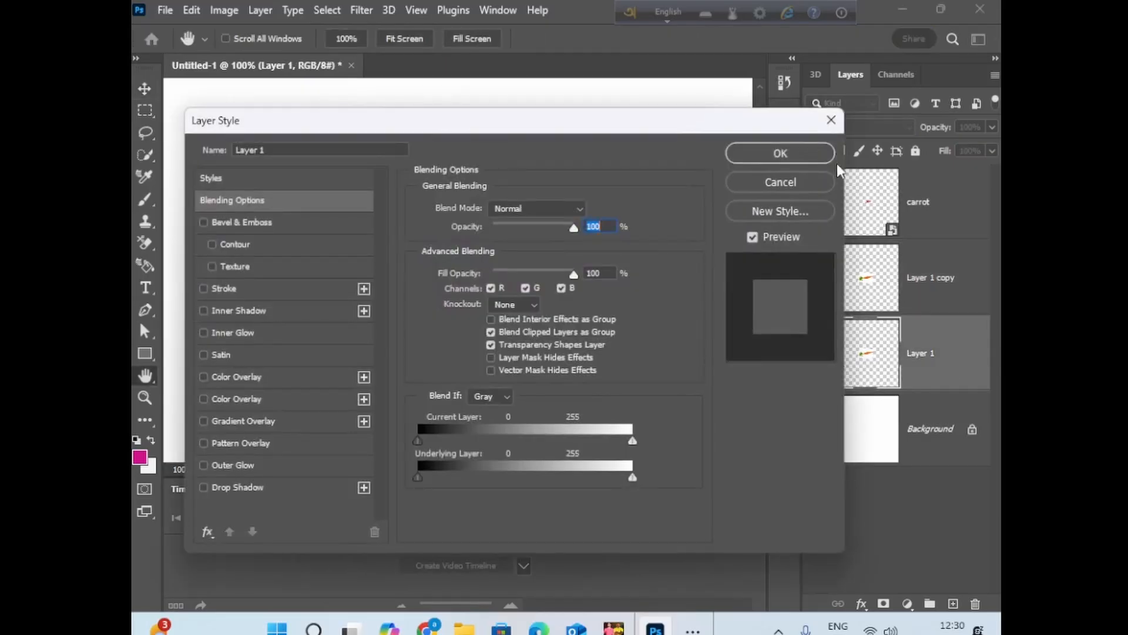
click(831, 119)
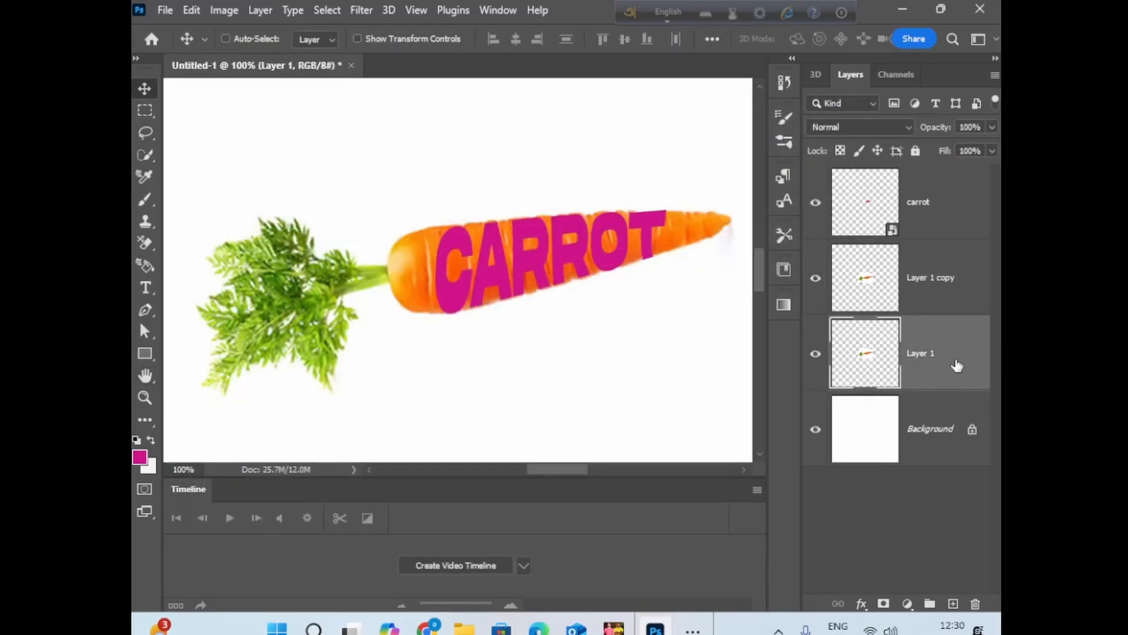
click(815, 355)
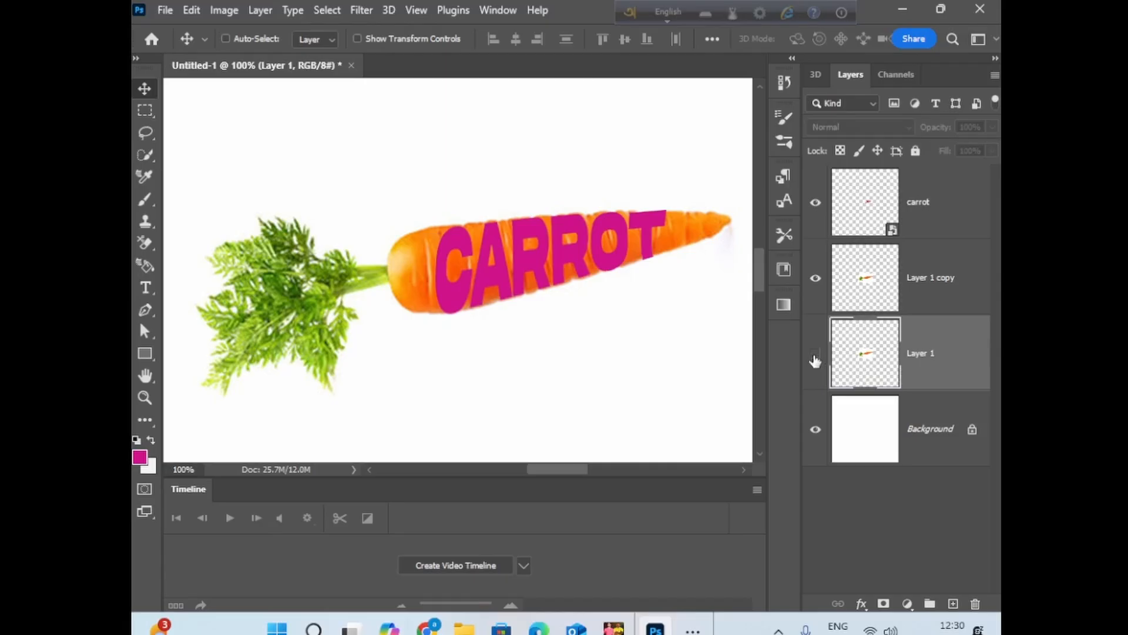
click(947, 218)
click(952, 277)
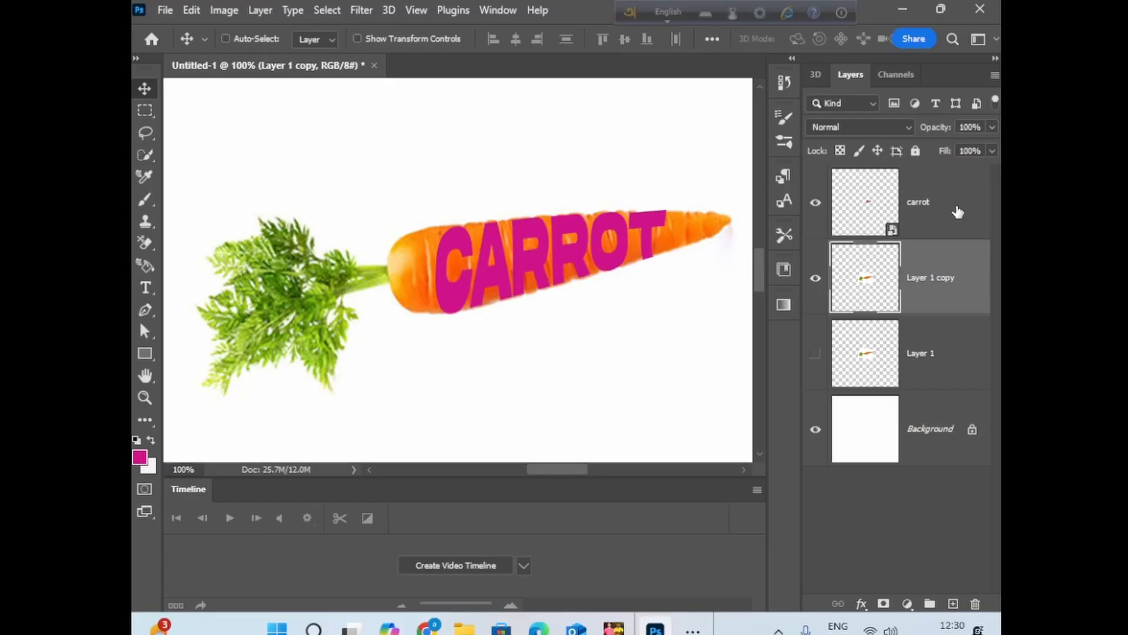
click(815, 354)
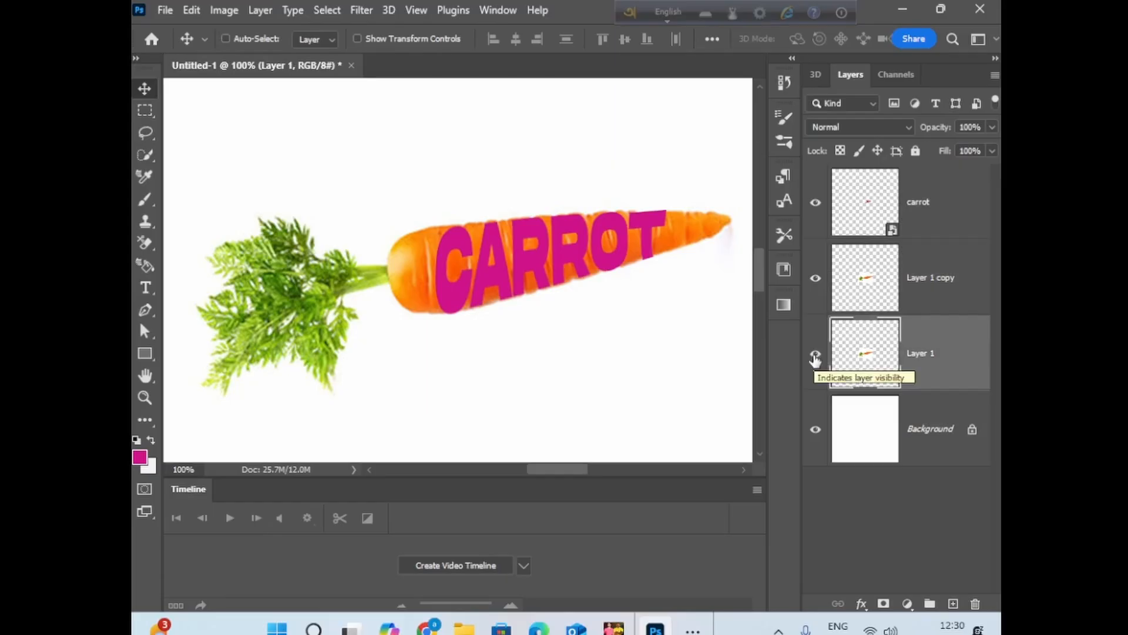
click(815, 356)
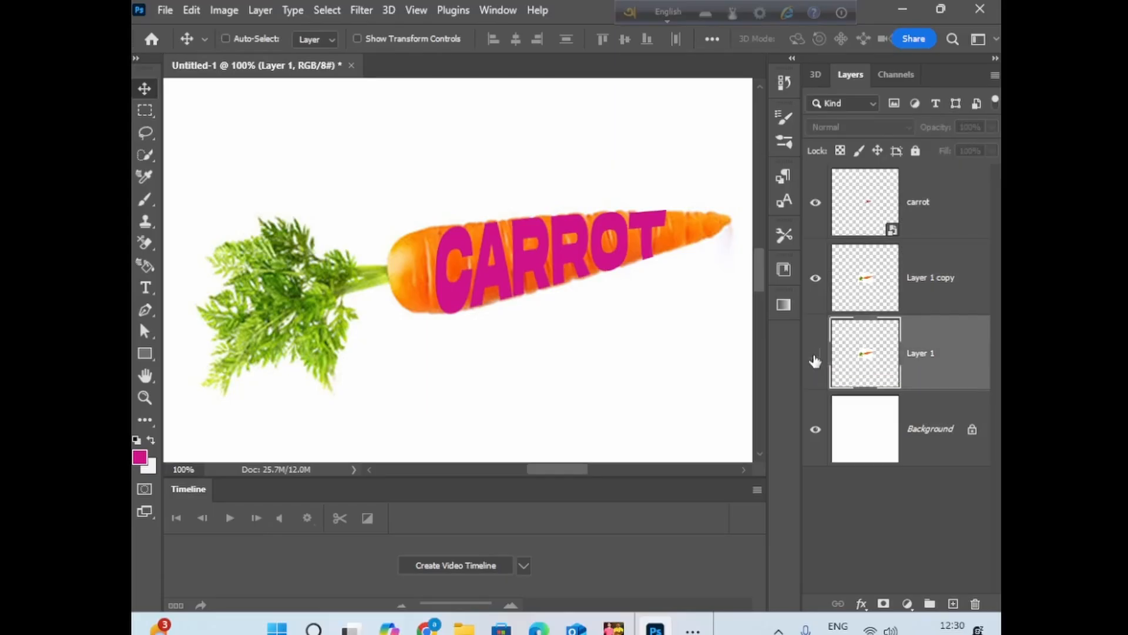
Step: Move Layer 1 copy above the carrot text layer in the layer stack
click(947, 218)
click(952, 278)
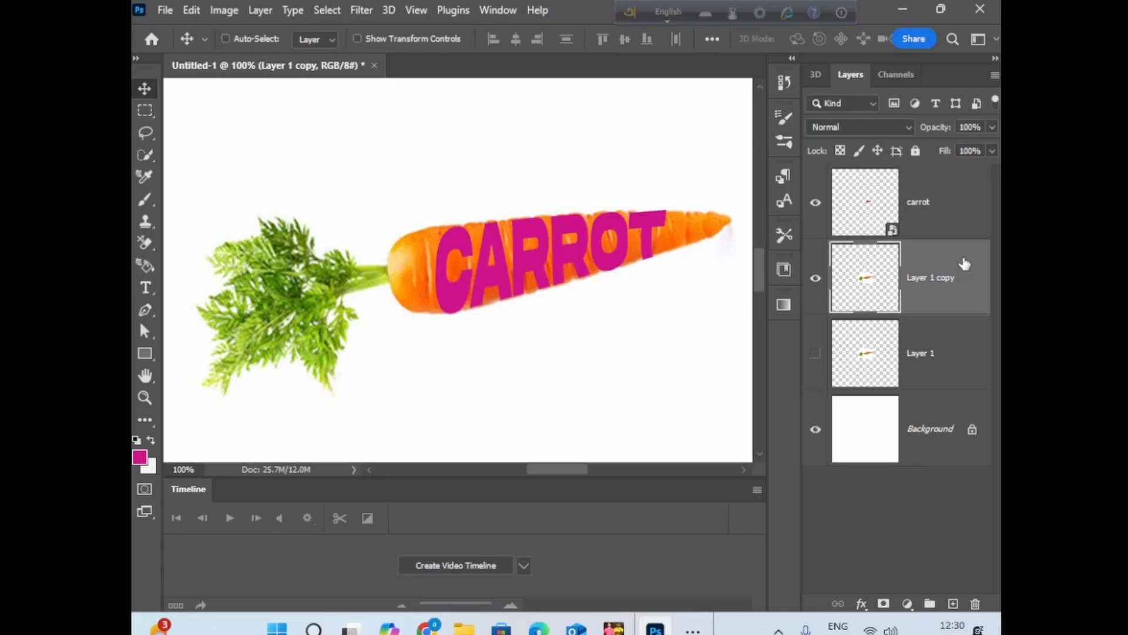
drag(965, 264, 964, 184)
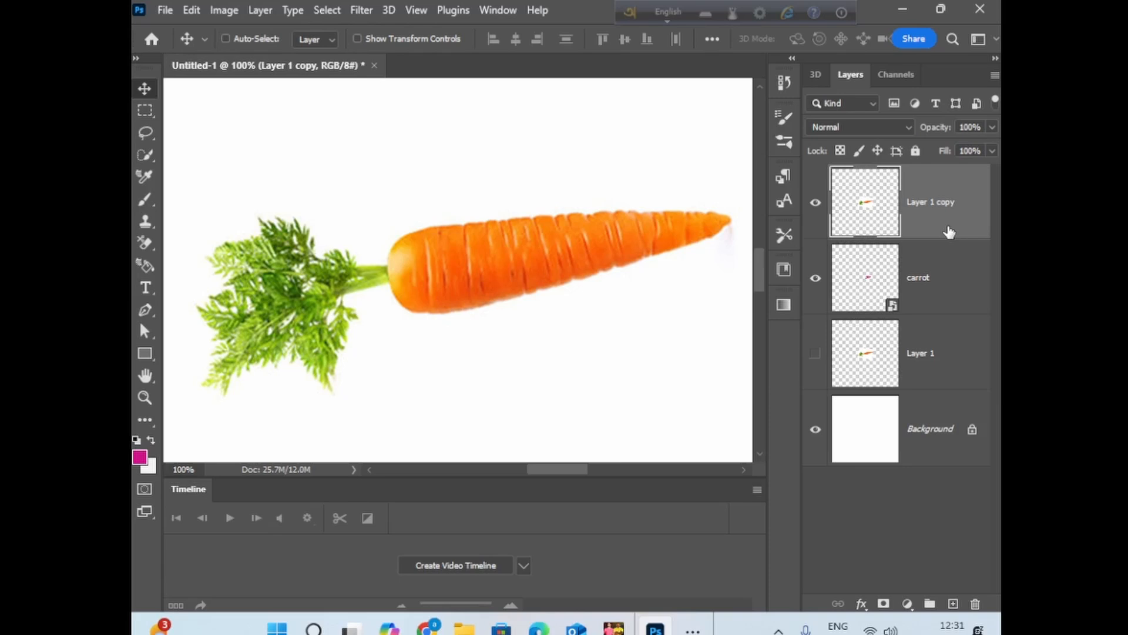
Step: Clip Layer 1 copy to the carrot text layer so the image fills only the letters
key(alt)
drag(952, 235, 960, 235)
alt+click(959, 235)
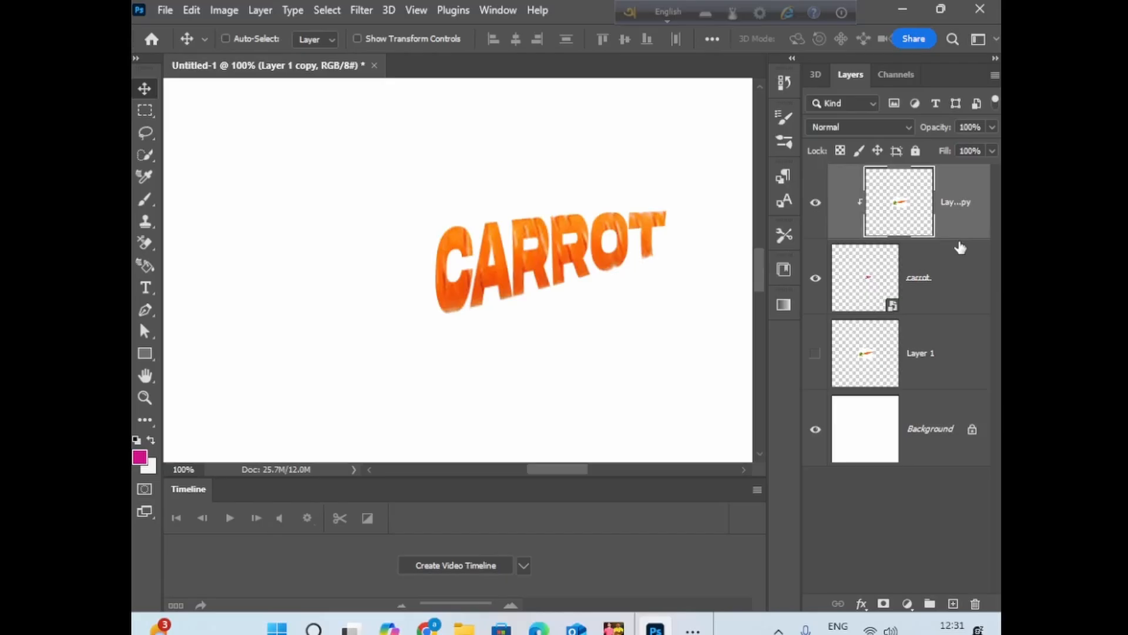
alt+click(950, 234)
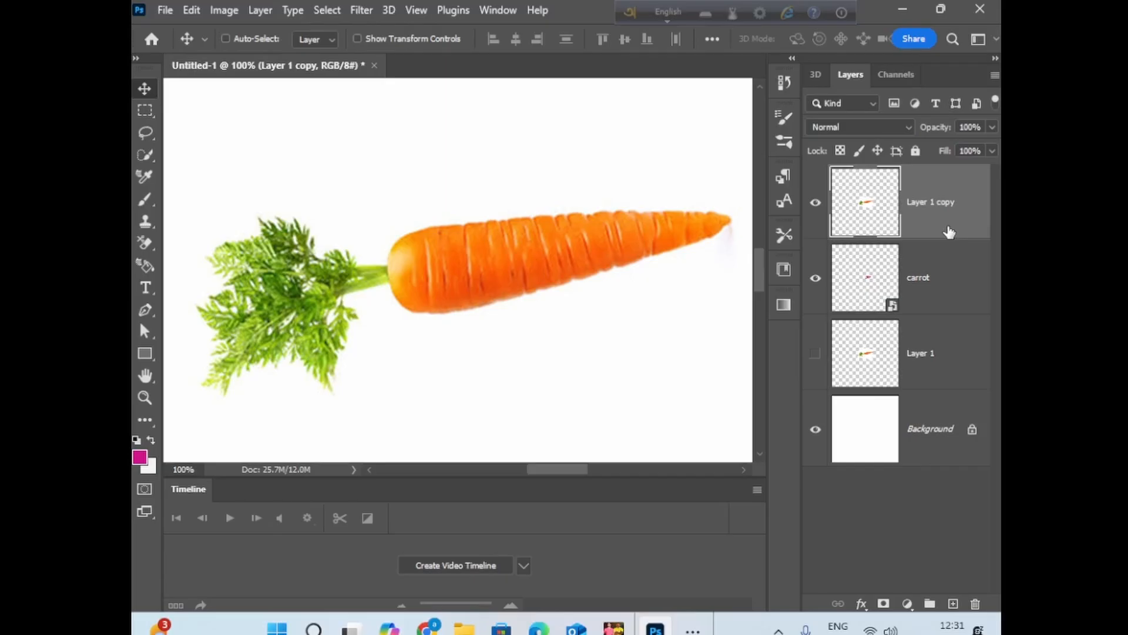
key(alt)
alt+click(960, 236)
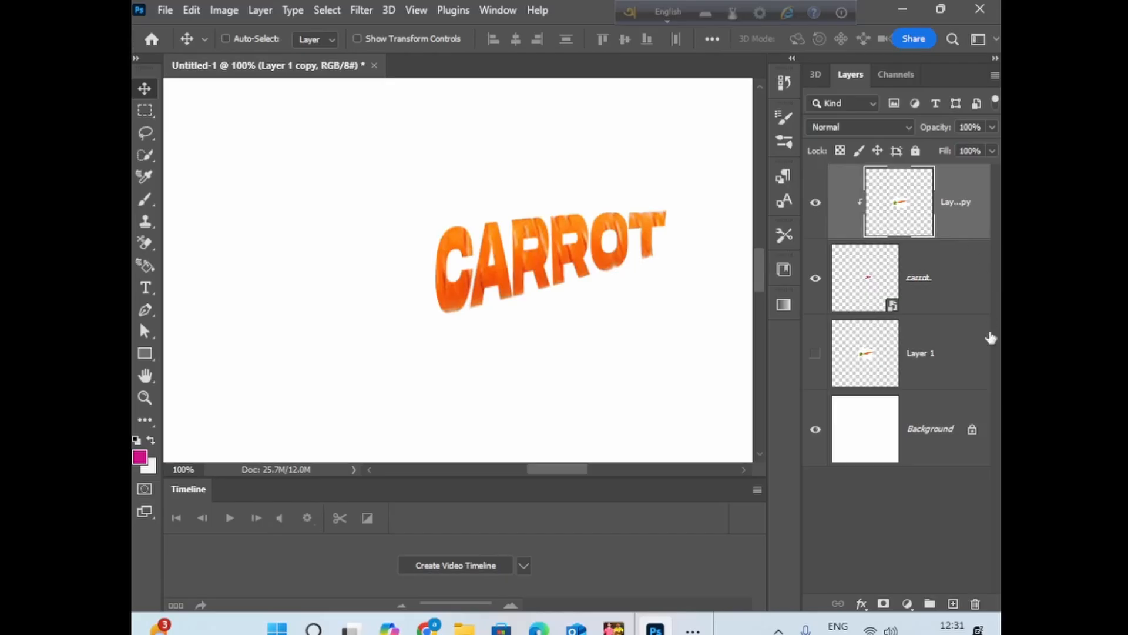
Step: Show Layer 1 again and give it a layer mask inverted to black
click(960, 356)
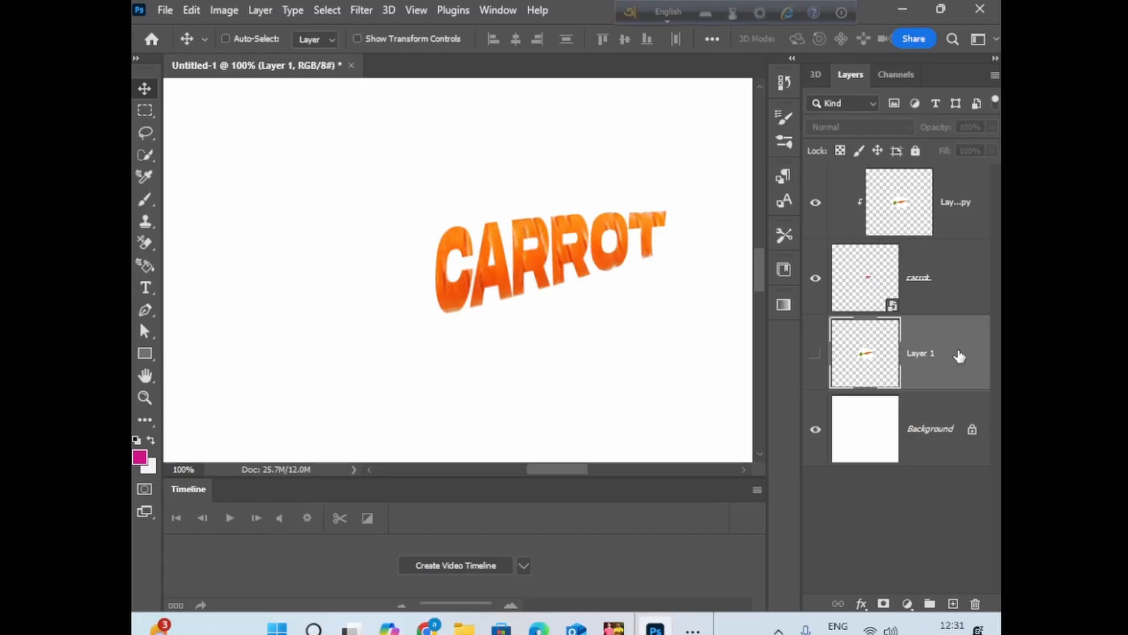
click(815, 356)
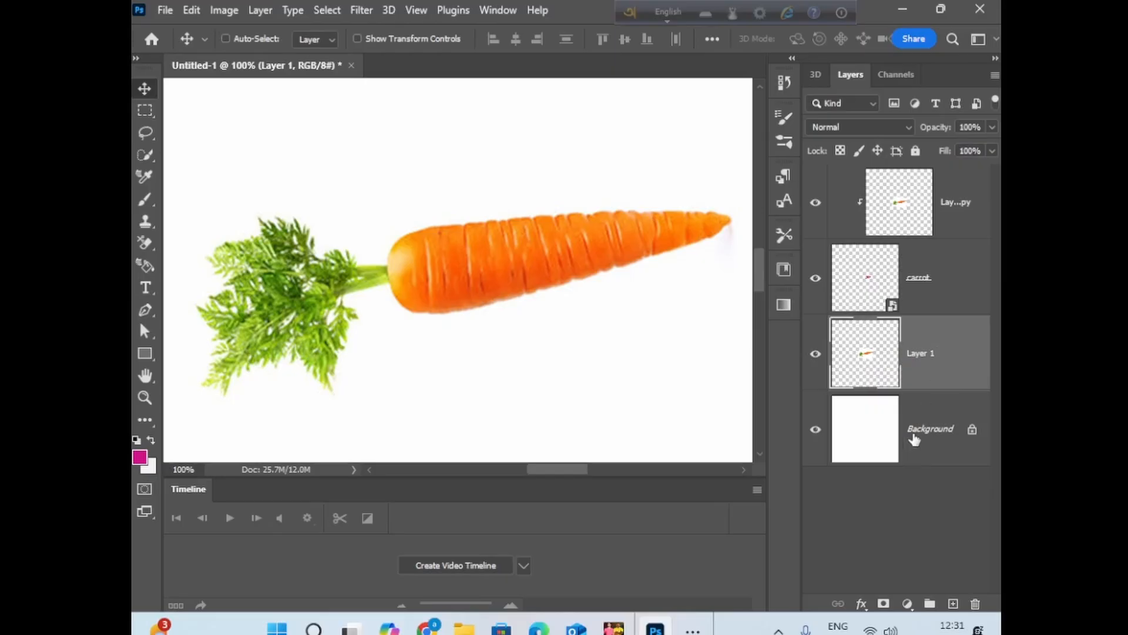
click(883, 605)
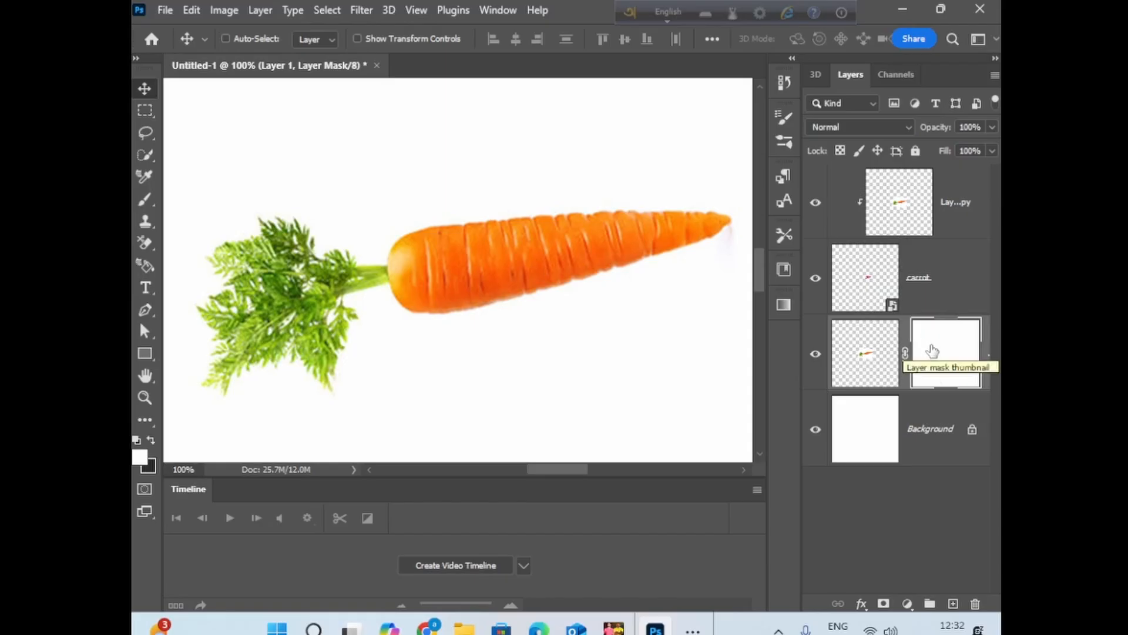
key(ctrl+i)
Step: Reveal the carrot's leaves by painting white on Layer 1's mask with a 125 px brush, undoing the last stroke over the stem
click(150, 199)
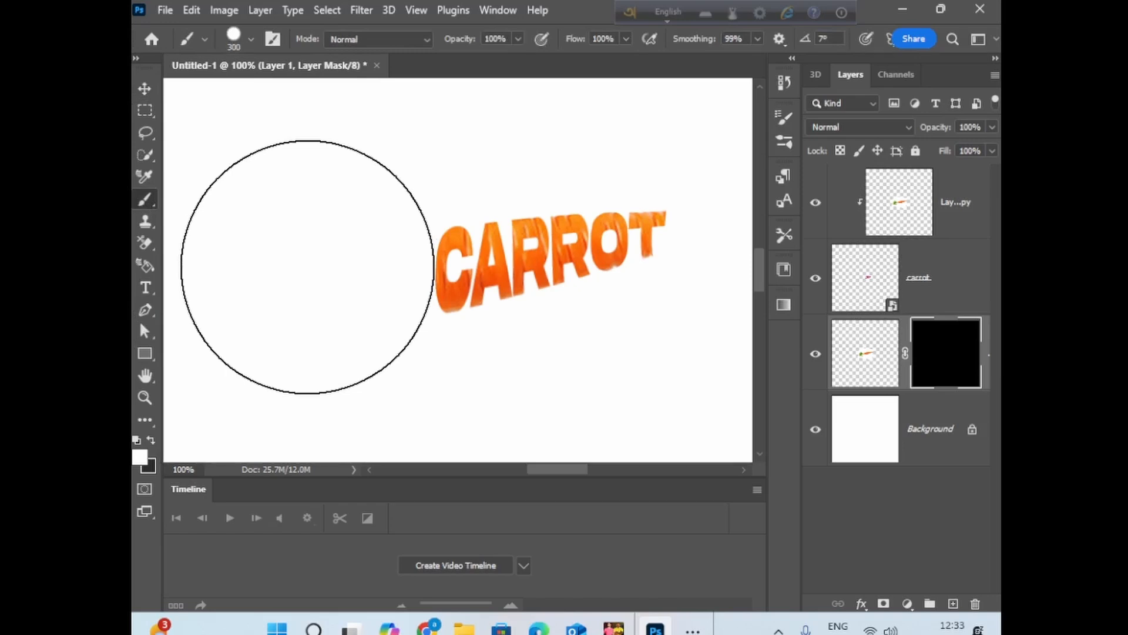
key(bracketleft)
key(bracketleft)
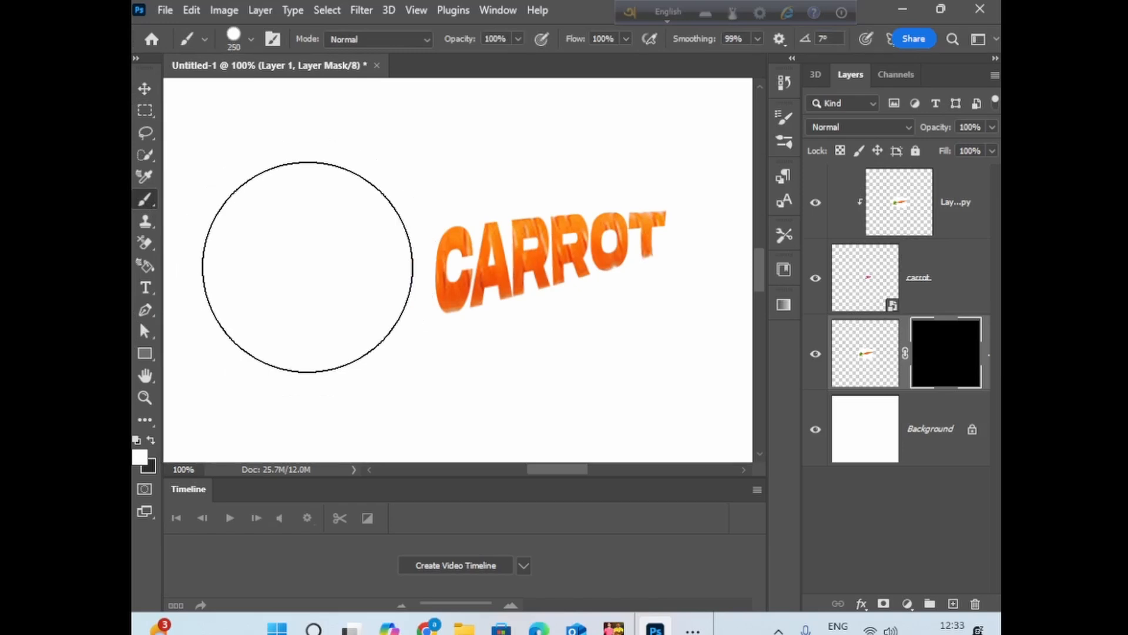
key(bracketleft)
key(bracketleft)
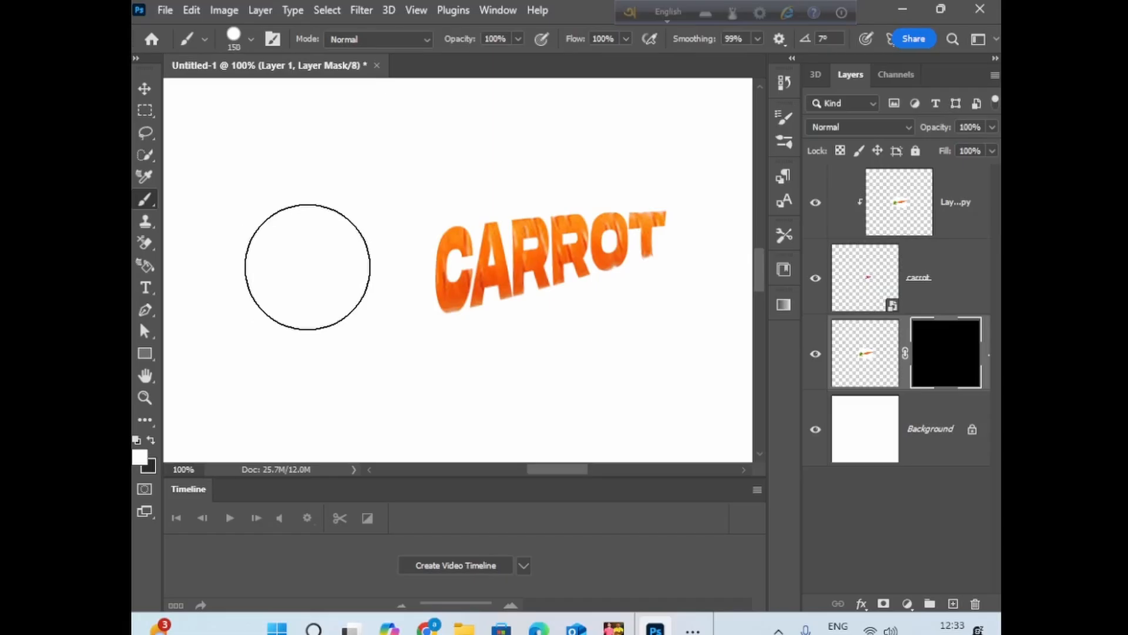
key(bracketleft)
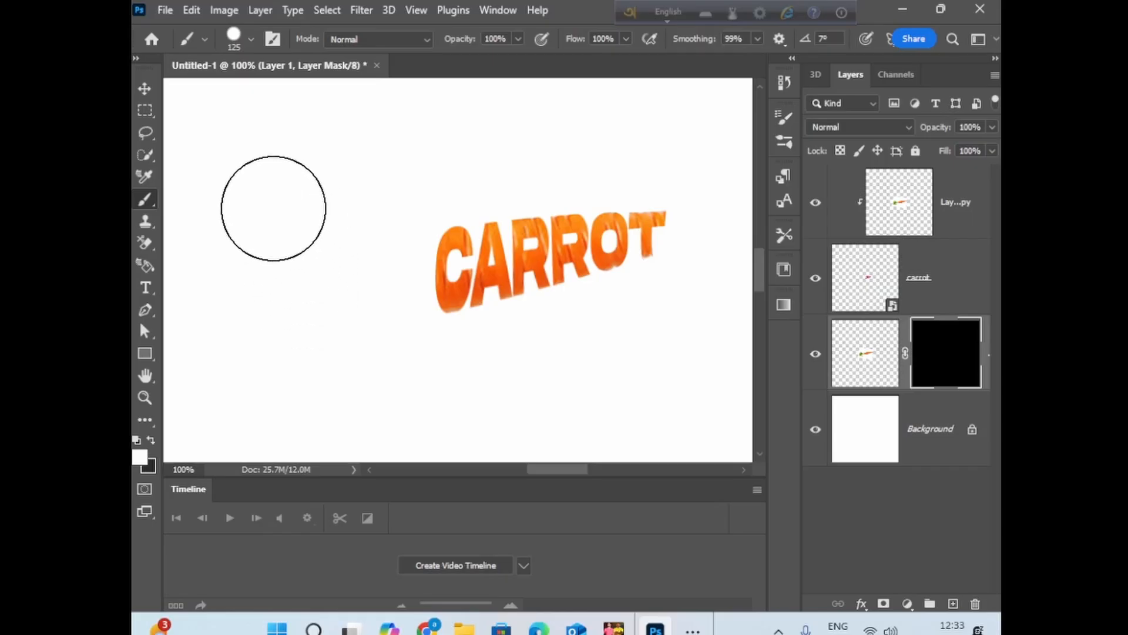
mouse_move(273, 202)
mouse_down()
mouse_move(270, 373)
mouse_move(233, 357)
mouse_move(228, 209)
mouse_move(243, 306)
mouse_move(289, 346)
mouse_move(337, 345)
mouse_move(384, 194)
mouse_move(399, 343)
mouse_move(379, 262)
mouse_move(416, 179)
mouse_move(426, 193)
mouse_move(441, 191)
mouse_move(378, 189)
mouse_up()
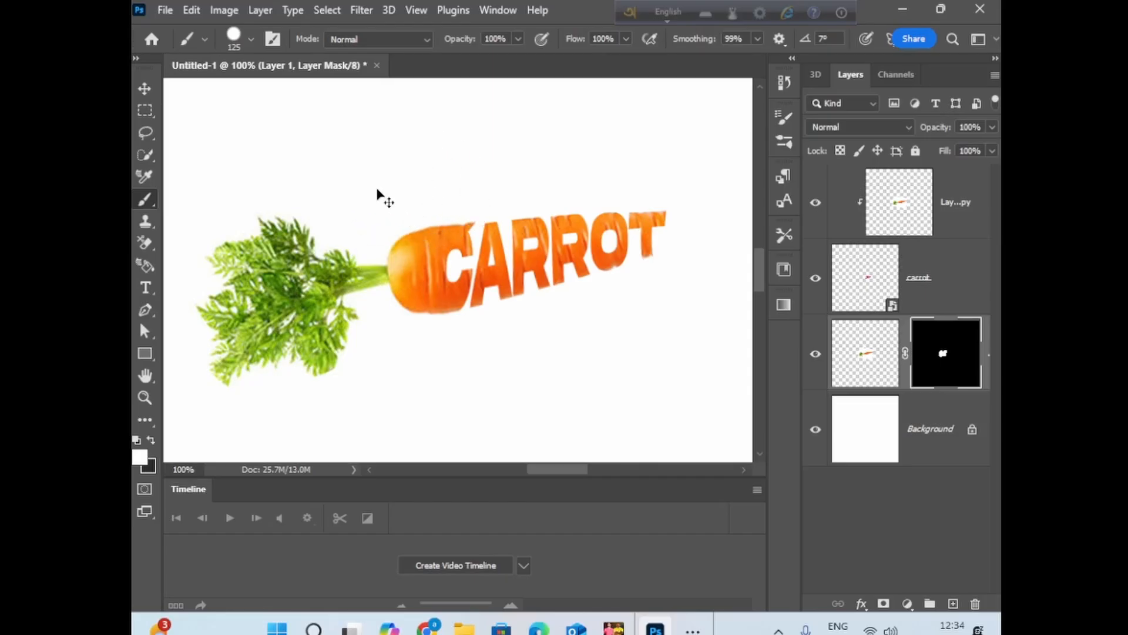
key(ctrl+z)
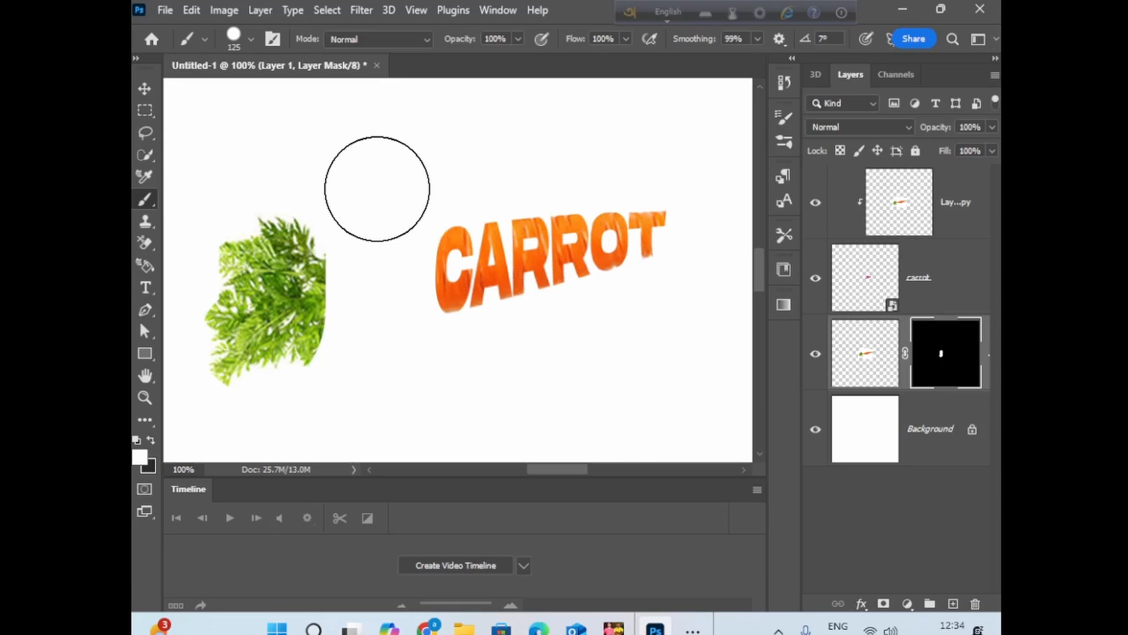
Step: Reduce the brush to 70 px and paint the mask white over the remaining leaves, stem, carrot's thick end and pointed tip
mouse_move(377, 189)
mouse_down()
mouse_move(360, 196)
mouse_move(335, 345)
mouse_move(330, 330)
mouse_up()
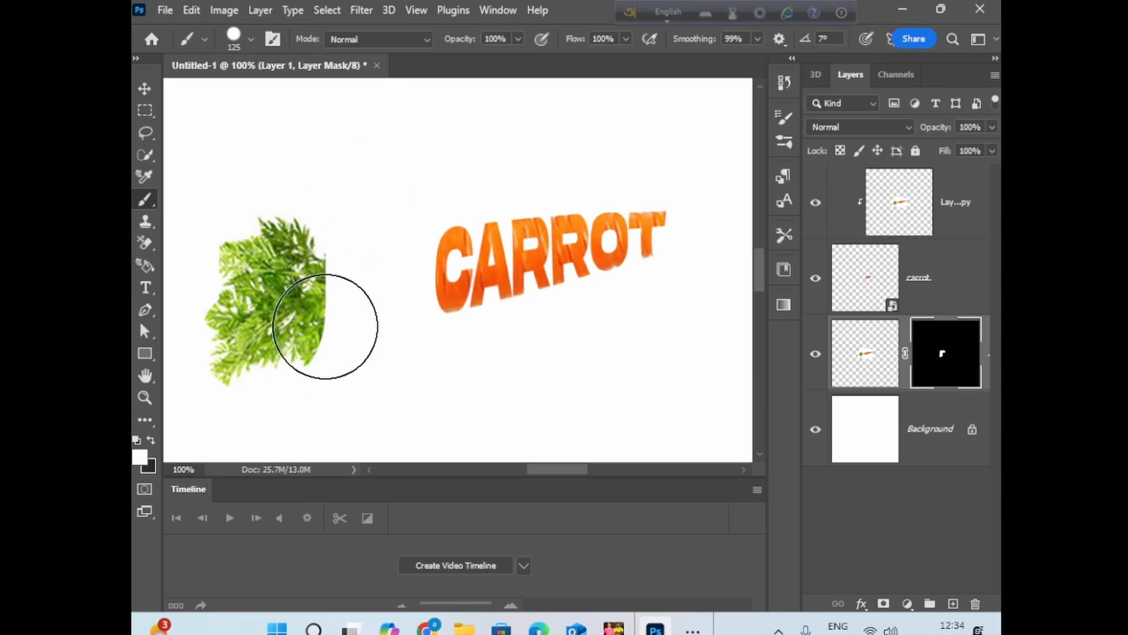
key(bracketleft)
key(bracketleft)
key(bracketleft)
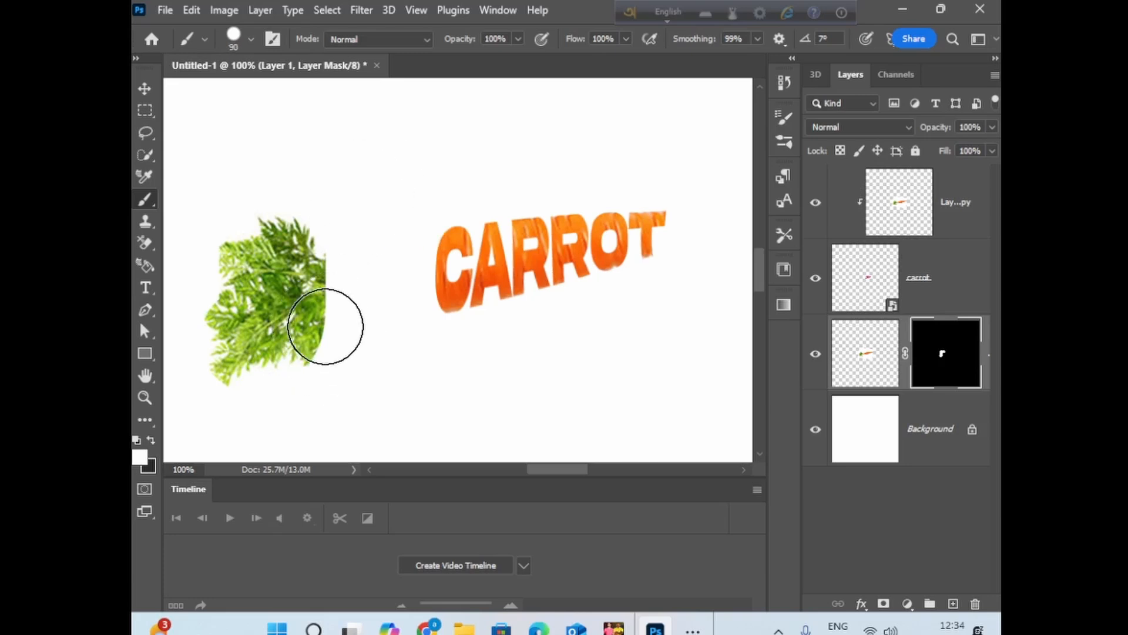
key(bracketleft)
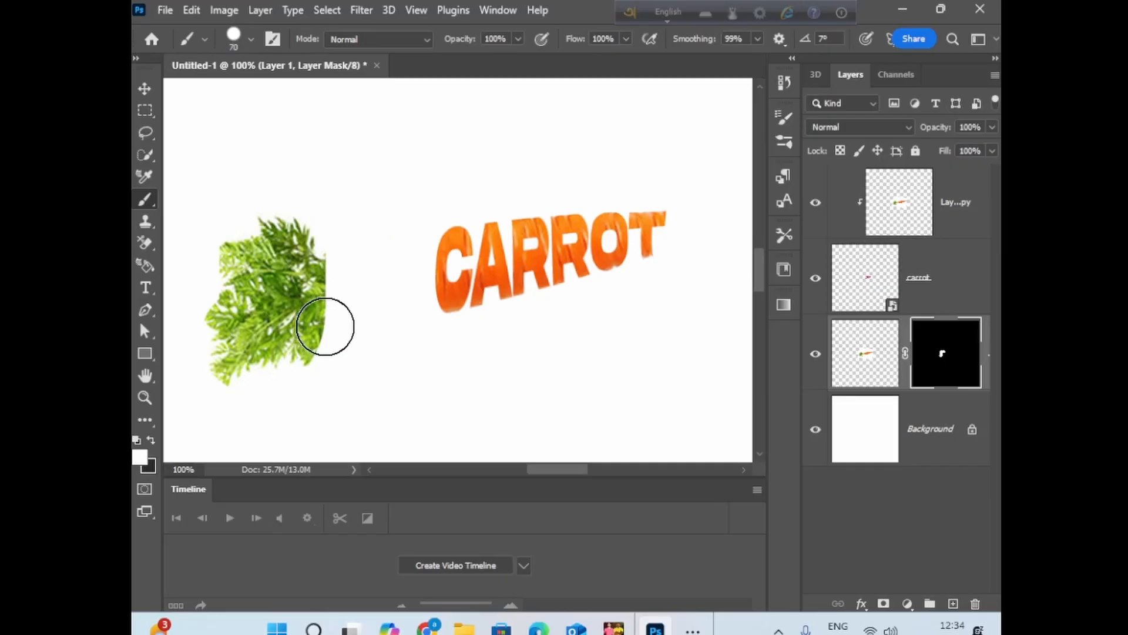
mouse_move(323, 322)
mouse_down()
mouse_move(337, 231)
mouse_move(358, 222)
mouse_move(372, 383)
mouse_move(386, 270)
mouse_move(403, 232)
mouse_move(415, 322)
mouse_move(431, 312)
mouse_move(408, 318)
mouse_move(427, 222)
mouse_up()
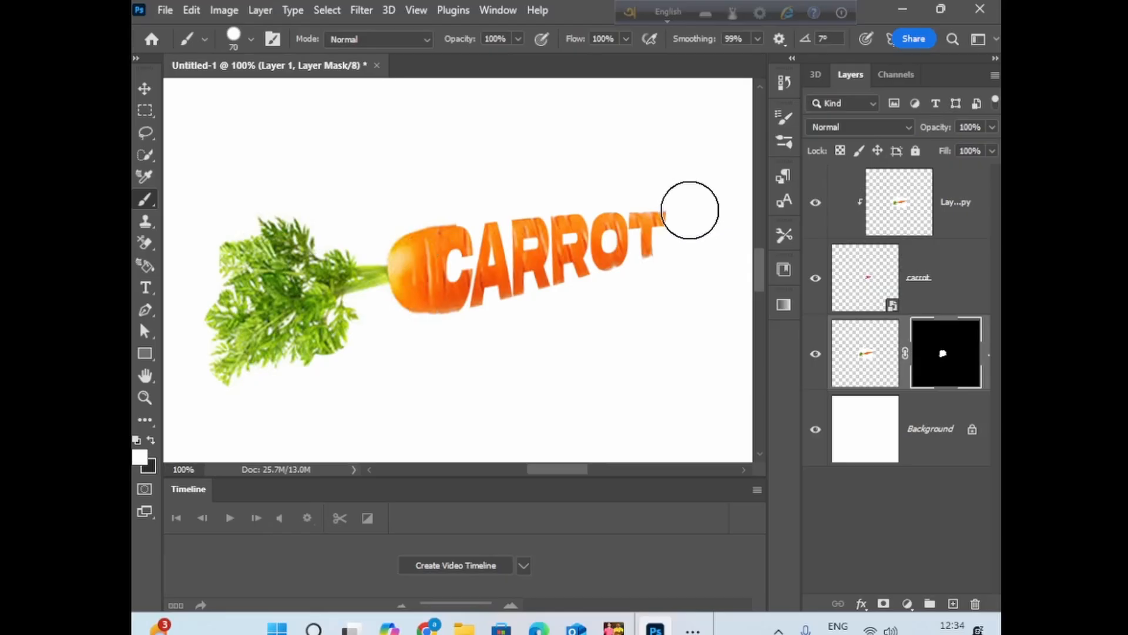
mouse_move(689, 210)
mouse_down()
mouse_move(715, 272)
mouse_move(729, 167)
mouse_move(716, 234)
mouse_move(699, 254)
mouse_move(689, 208)
mouse_move(695, 299)
mouse_up()
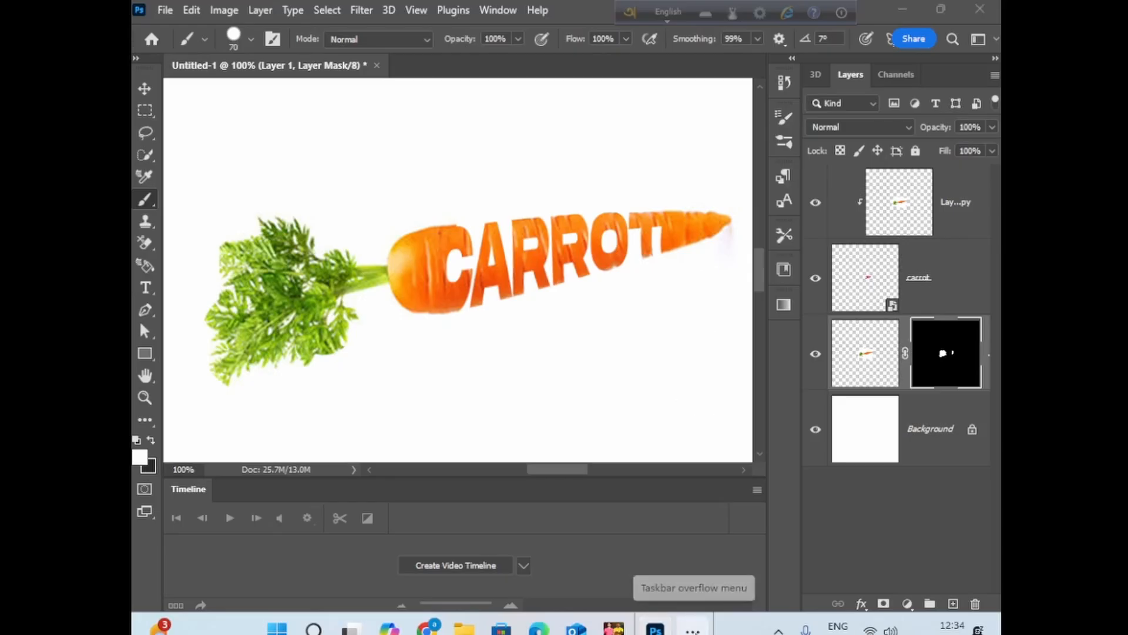
click(693, 629)
click(714, 581)
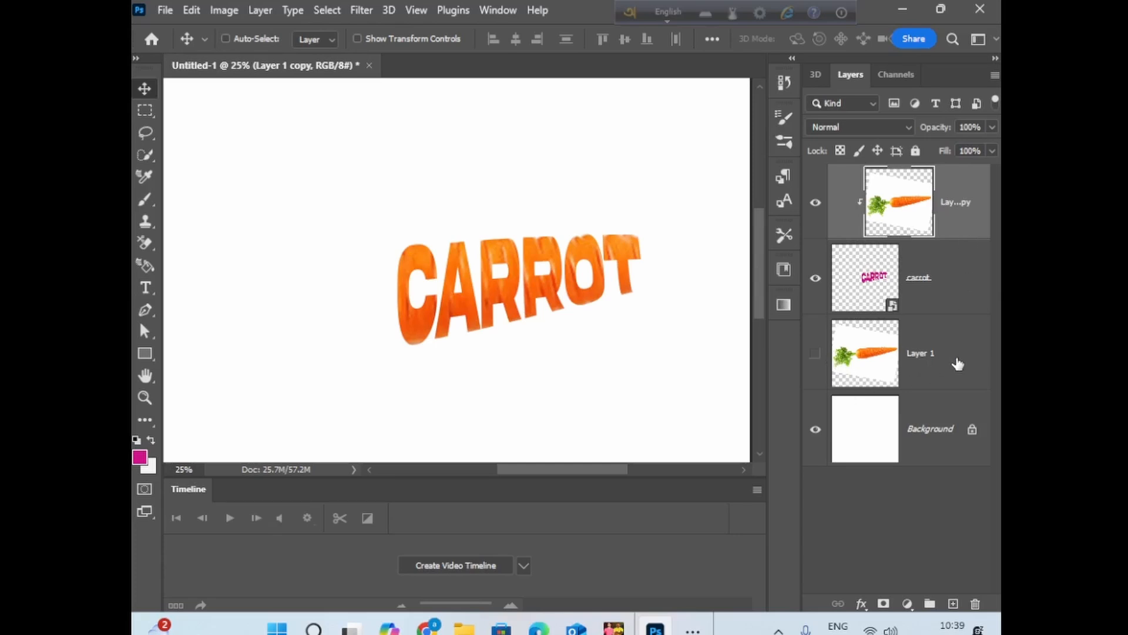
Step: Make Layer 1 visible in the unmasked version of the composition and select it
click(815, 357)
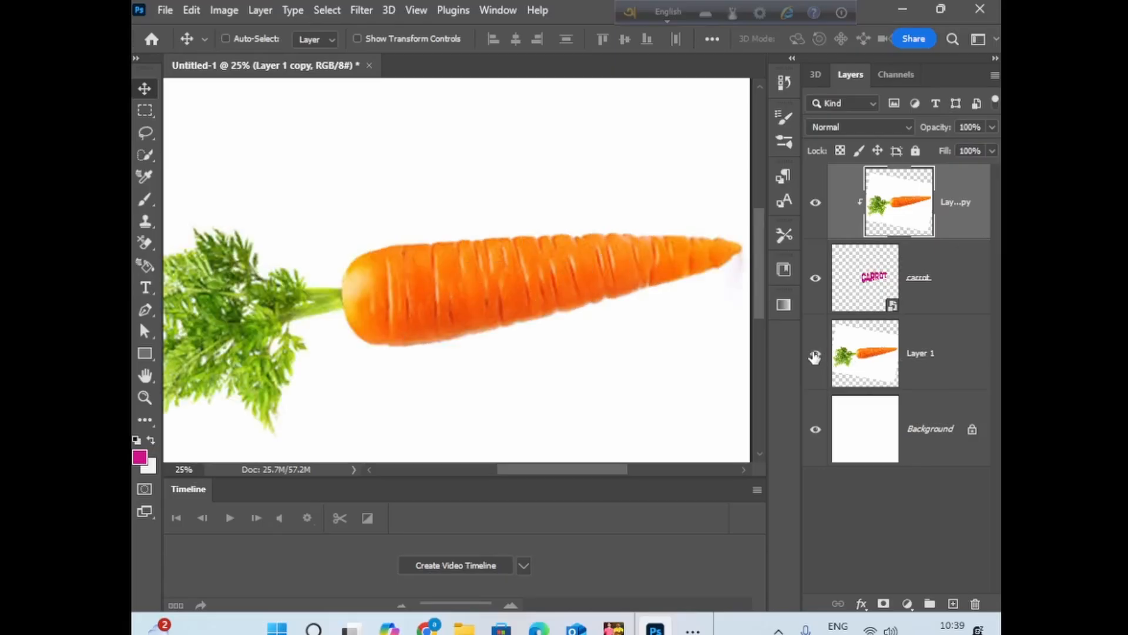
click(960, 360)
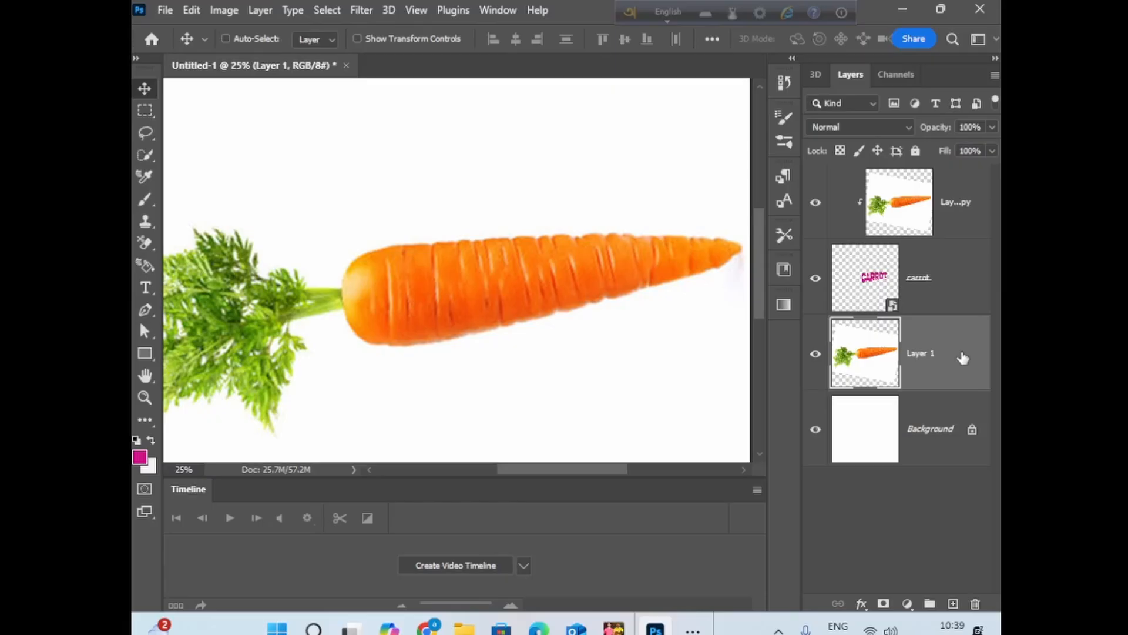
Step: Try inverting Layer 1's colors directly without a mask, and undo the inversion
key(ctrl)
key(ctrl+i)
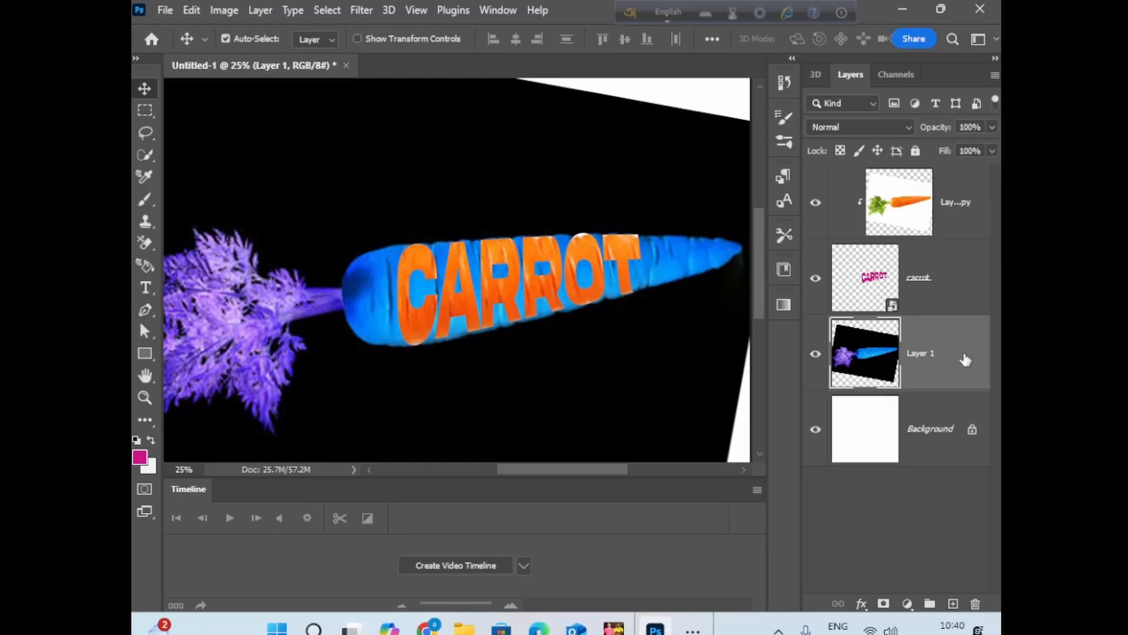
key(ctrl+z)
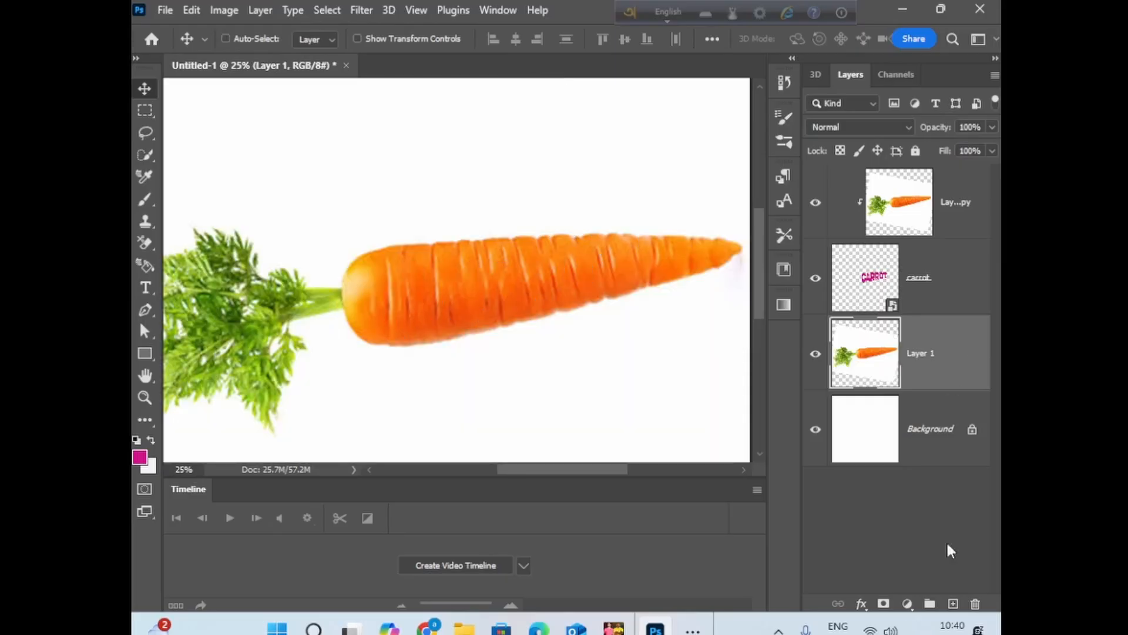